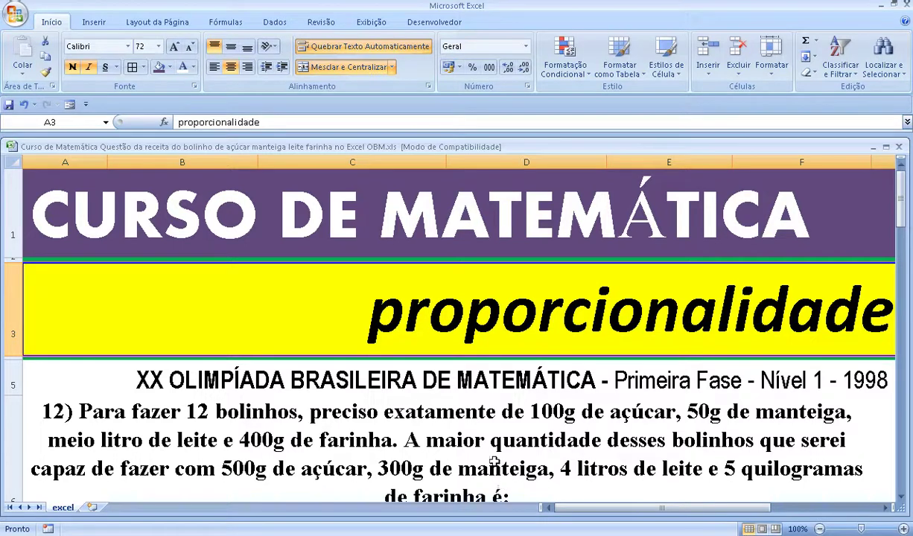
Review the 12-bolinho recipe: 100 g açúcar, 50 g manteiga, 0,5 litro leite, 400 g farinha
click(438, 405)
scroll(438, 405, down, 1)
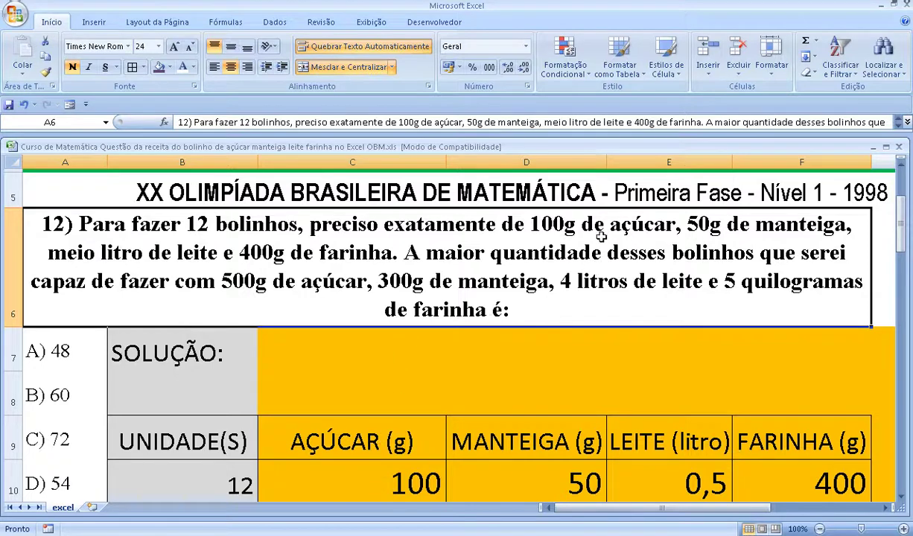
click(387, 481)
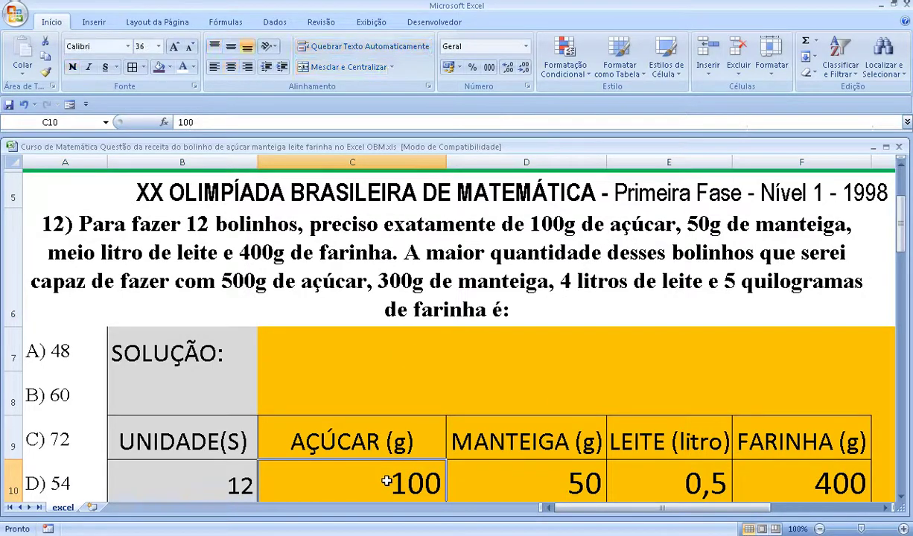
click(551, 477)
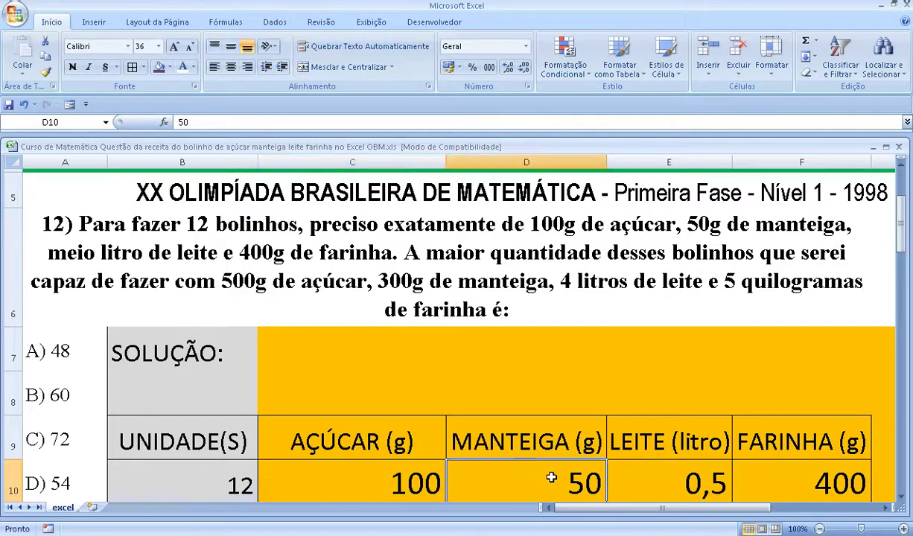
click(673, 483)
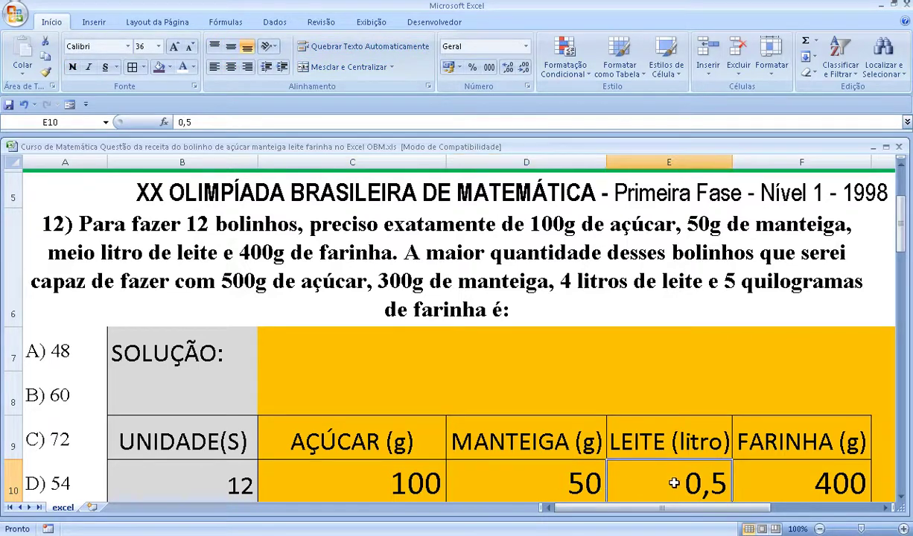
click(818, 484)
click(171, 476)
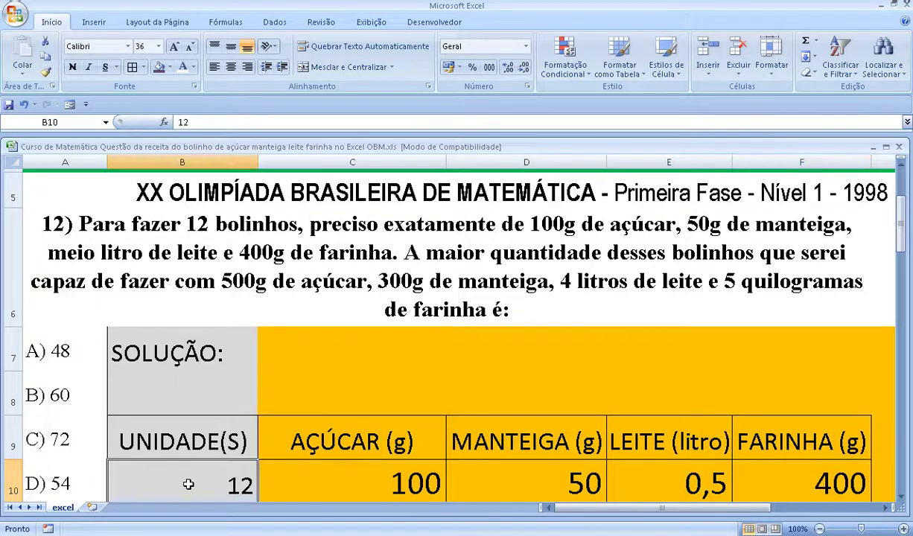
Enter the formula =B10/12 in B11 for the single-unit count
scroll(223, 484, down, 1)
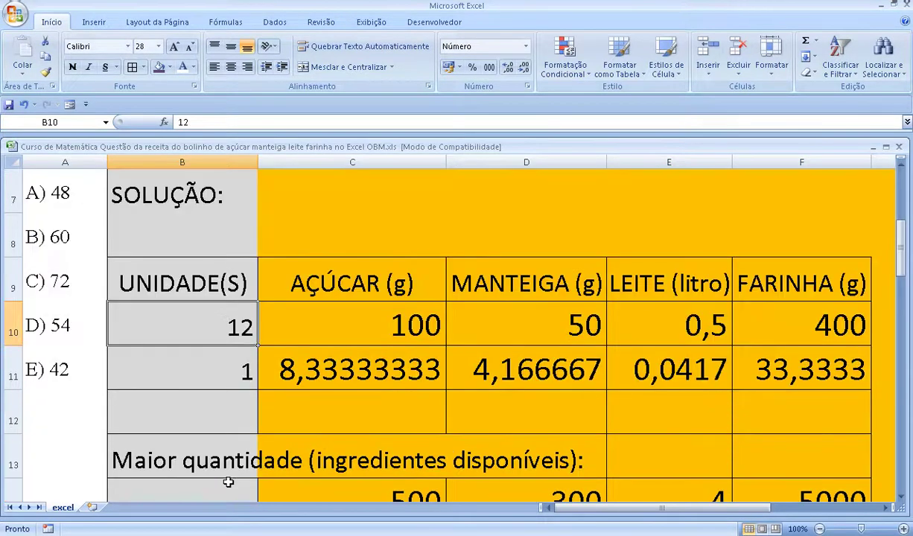
click(232, 368)
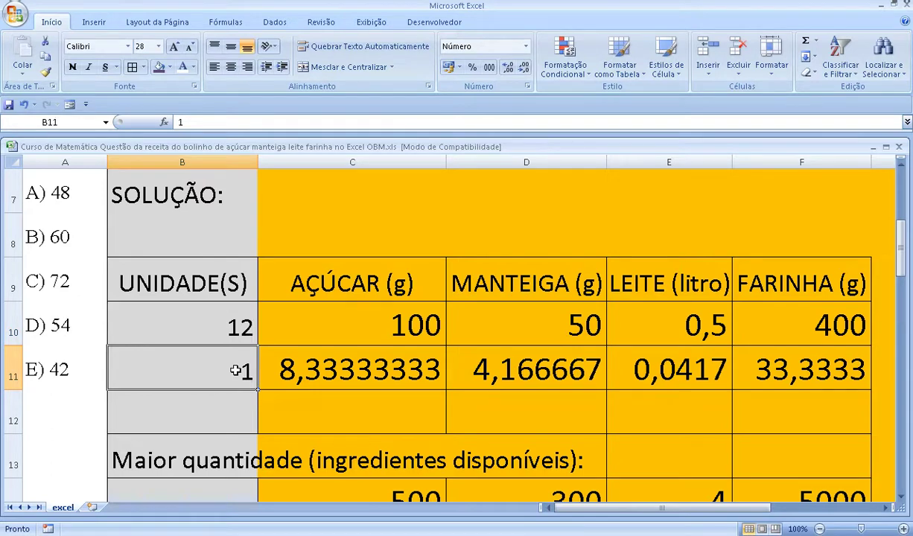
text(=)
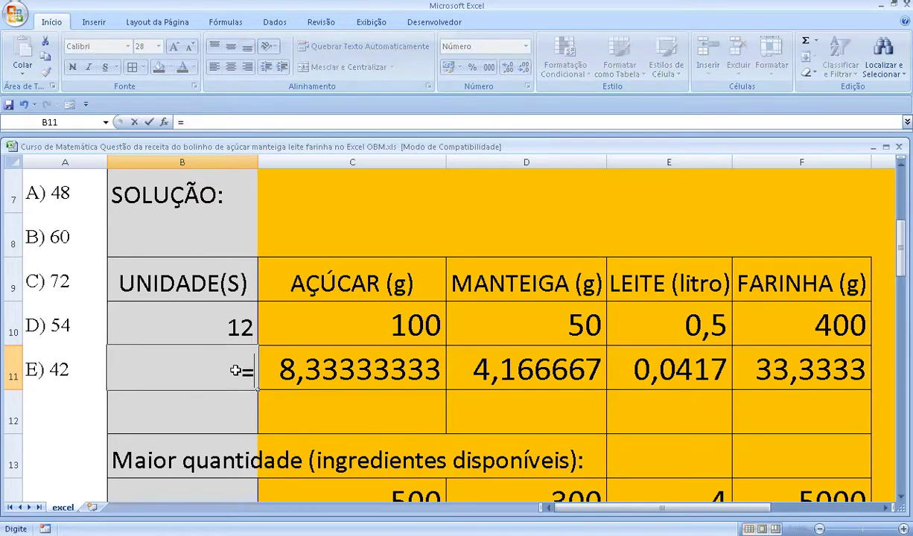
click(215, 313)
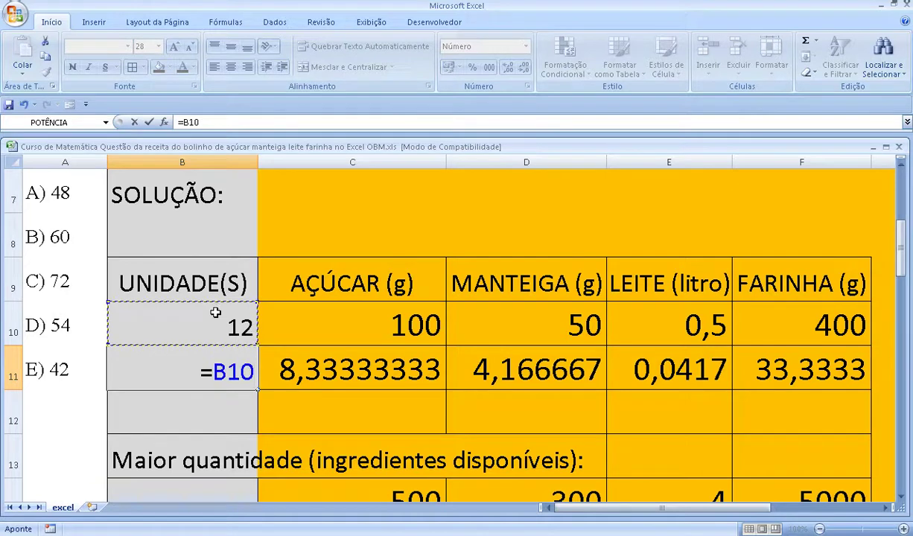
text(/12)
key(Return)
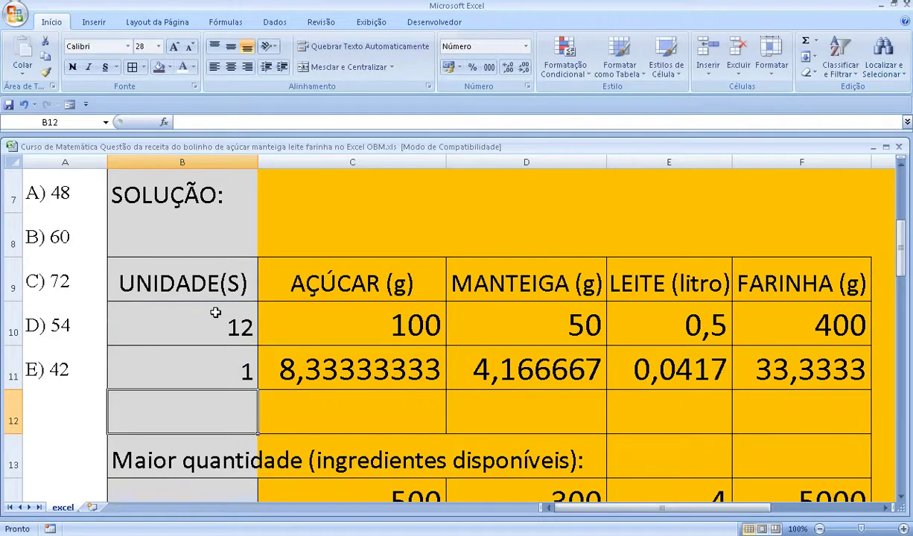
Check the per-unit ingredient formulas in C11 to F11 and select the row B11:F11
click(326, 372)
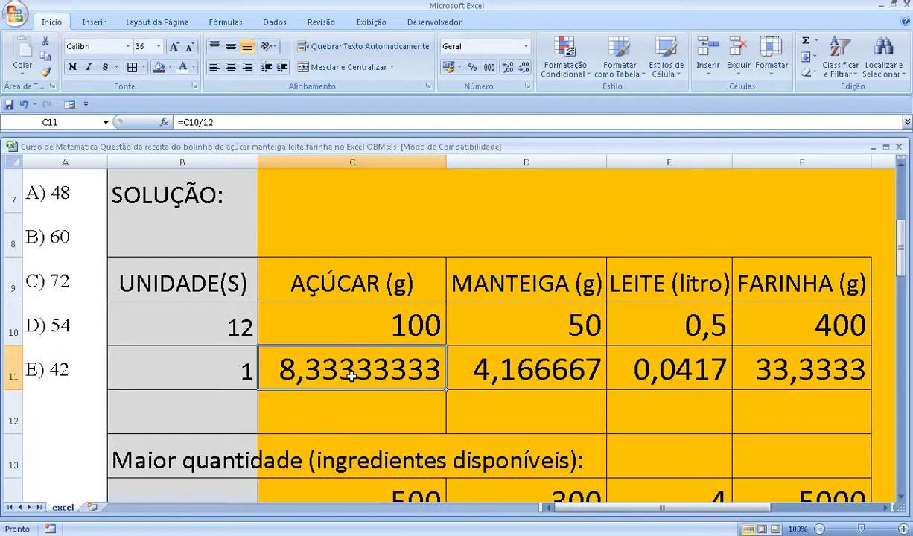
click(557, 372)
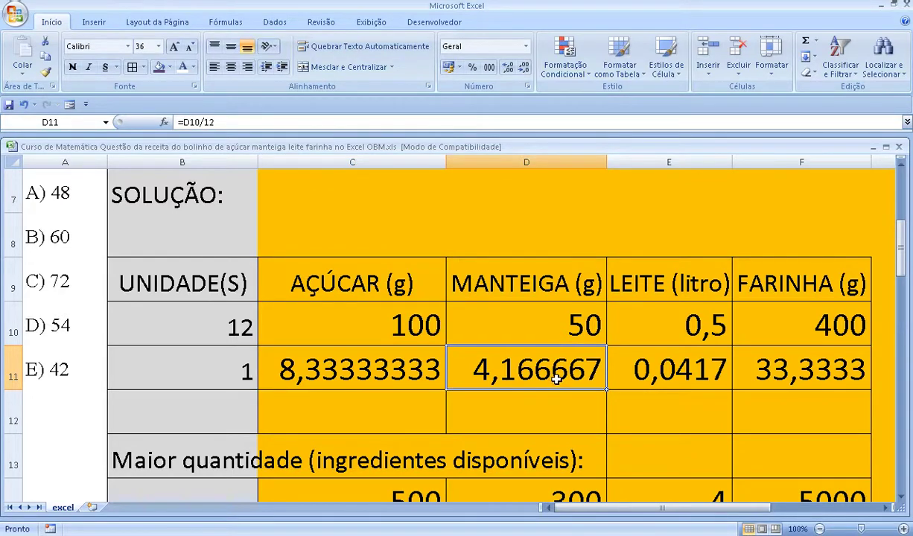
click(655, 317)
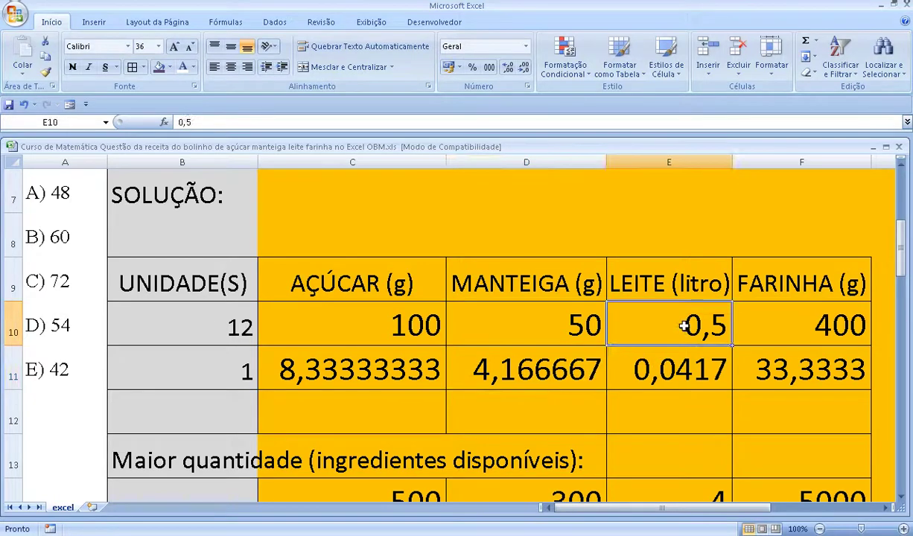
click(673, 357)
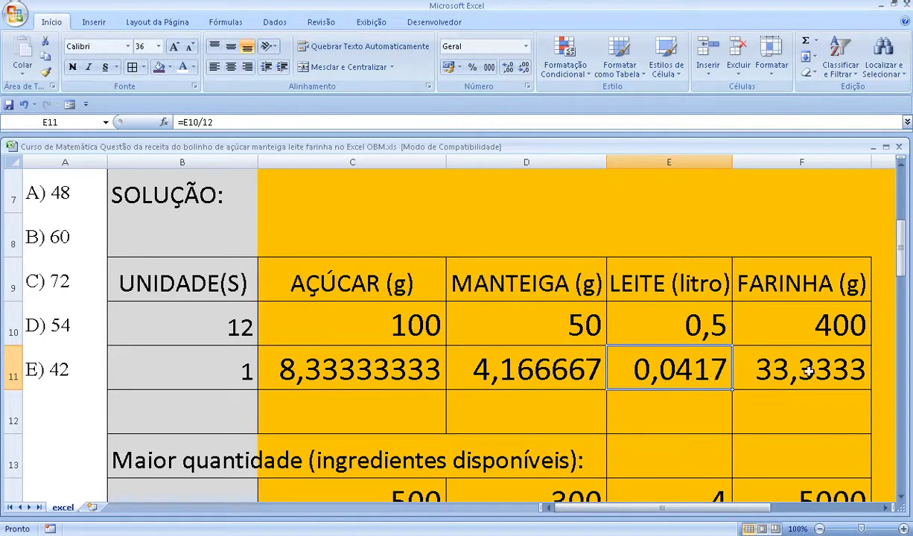
click(787, 354)
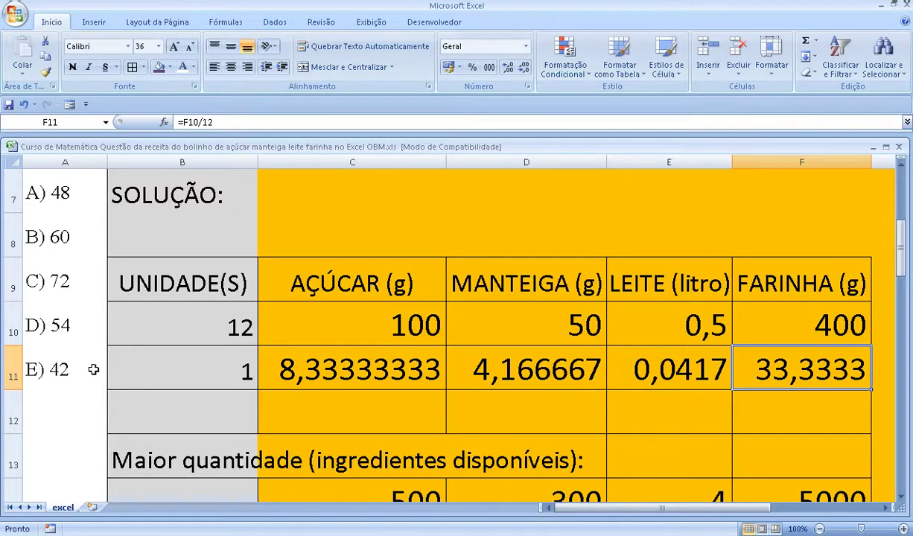
mouse_move(152, 361)
mouse_down()
mouse_move(708, 363)
mouse_move(759, 350)
mouse_up()
scroll(562, 331, up, 2)
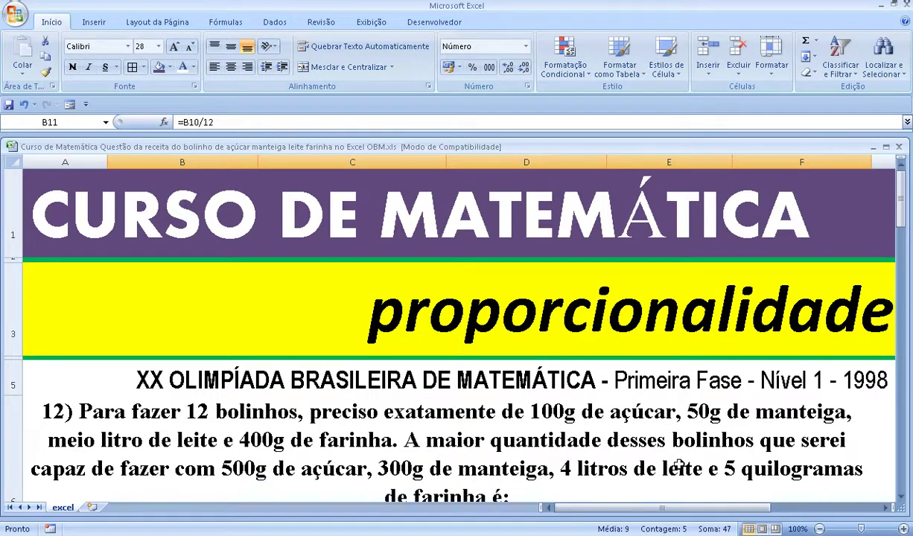
Scroll to the available-ingredients table and its multiplicador row 60,00, 72,00, 96,00, 150,00
click(453, 465)
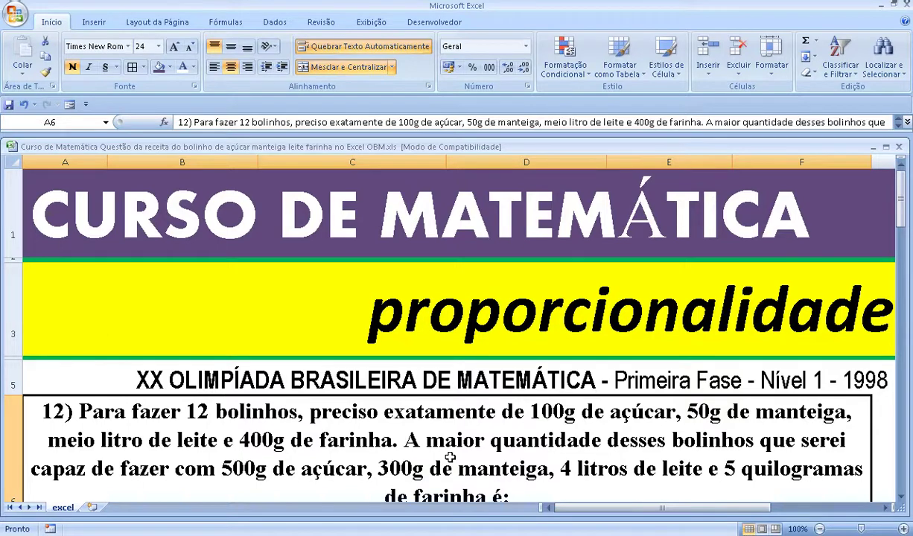
scroll(451, 453, down, 2)
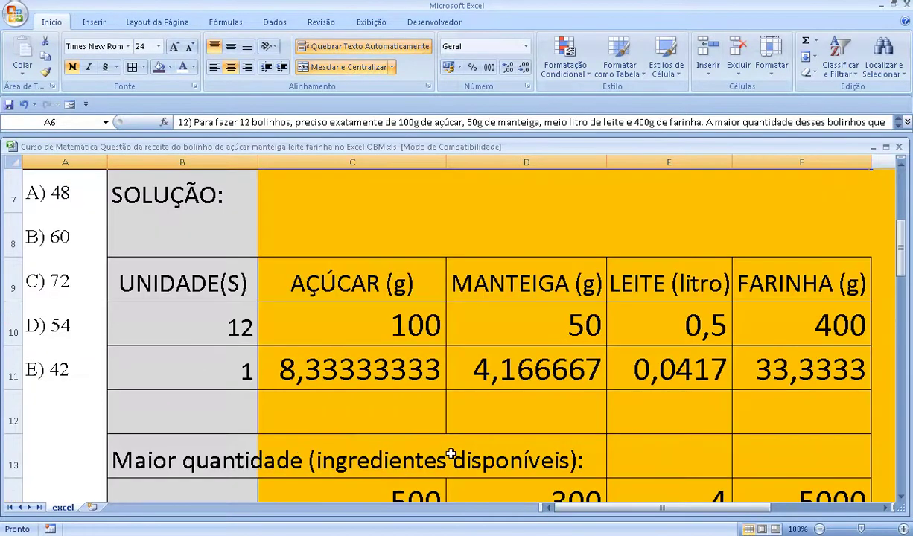
scroll(452, 463, down, 1)
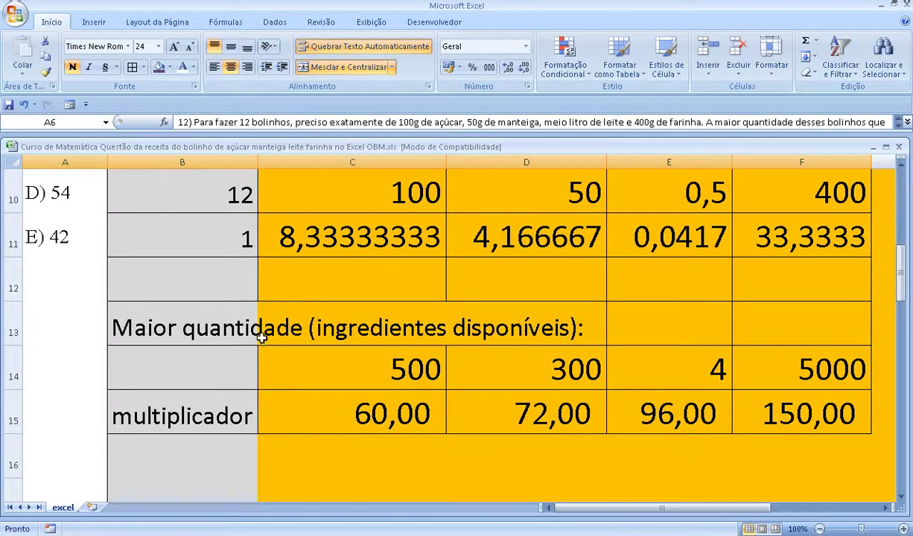
click(415, 367)
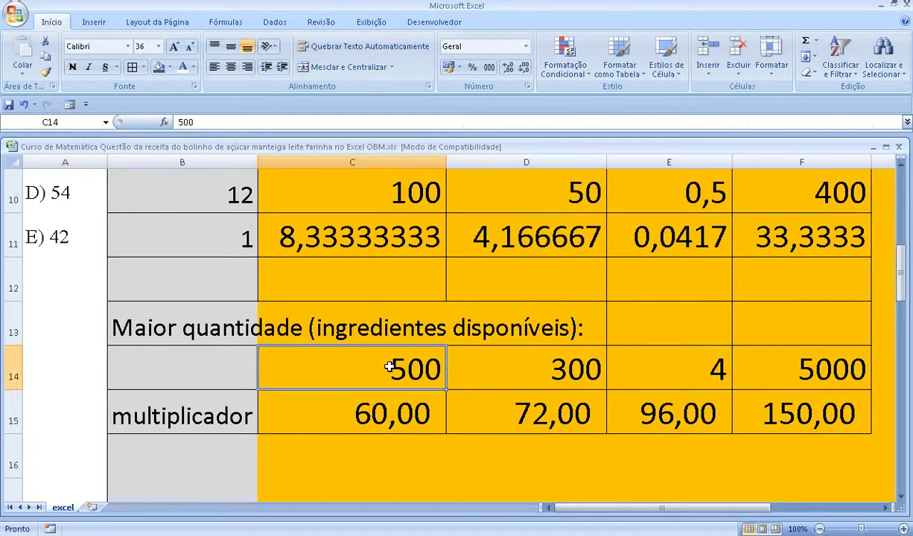
scroll(398, 365, up, 1)
scroll(410, 347, down, 2)
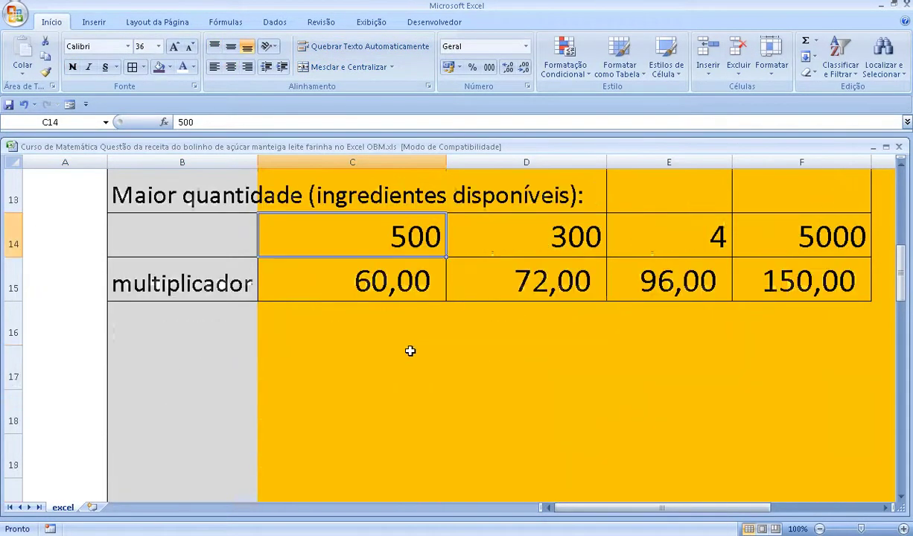
click(501, 254)
scroll(501, 253, up, 3)
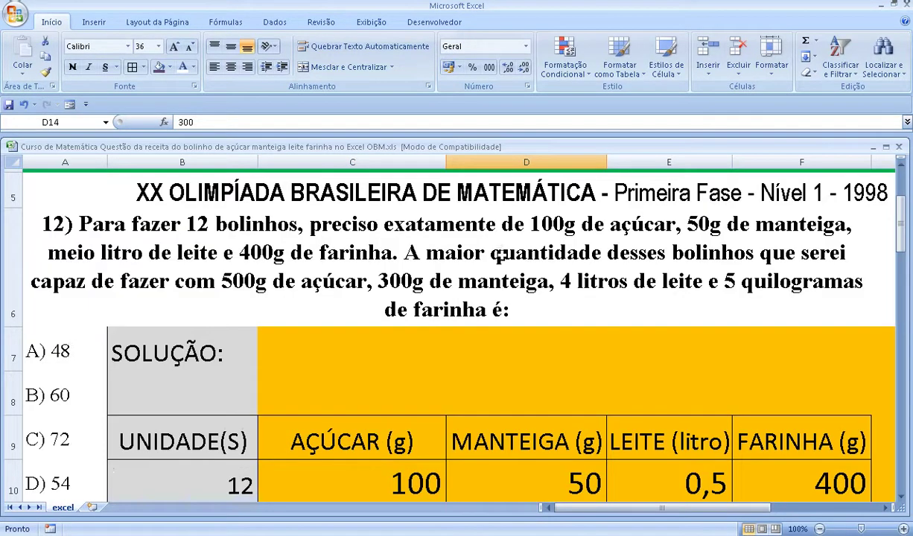
scroll(501, 253, down, 3)
click(611, 236)
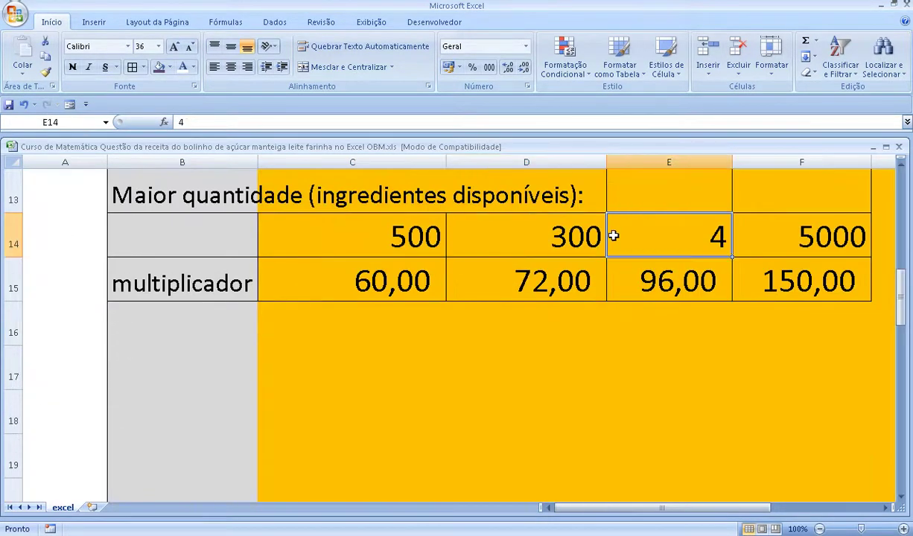
scroll(444, 210, up, 3)
scroll(631, 295, down, 2)
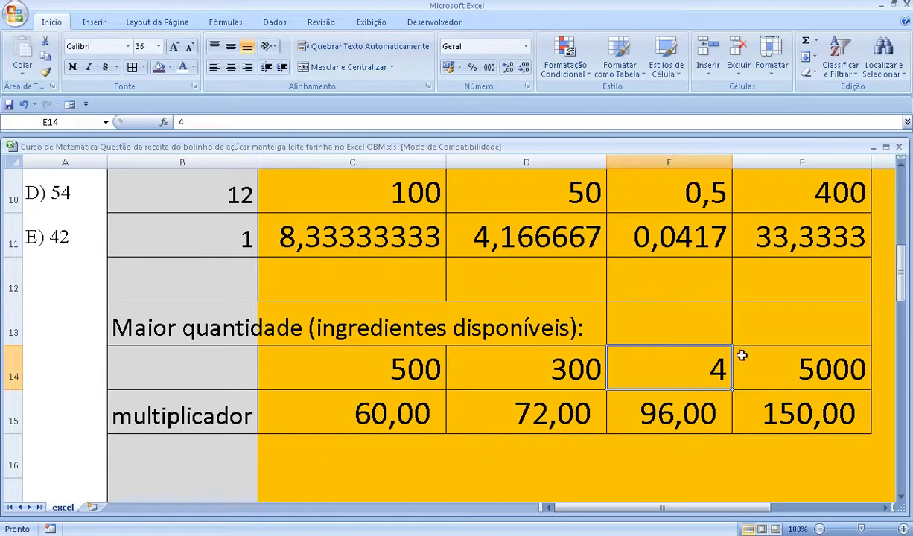
click(745, 359)
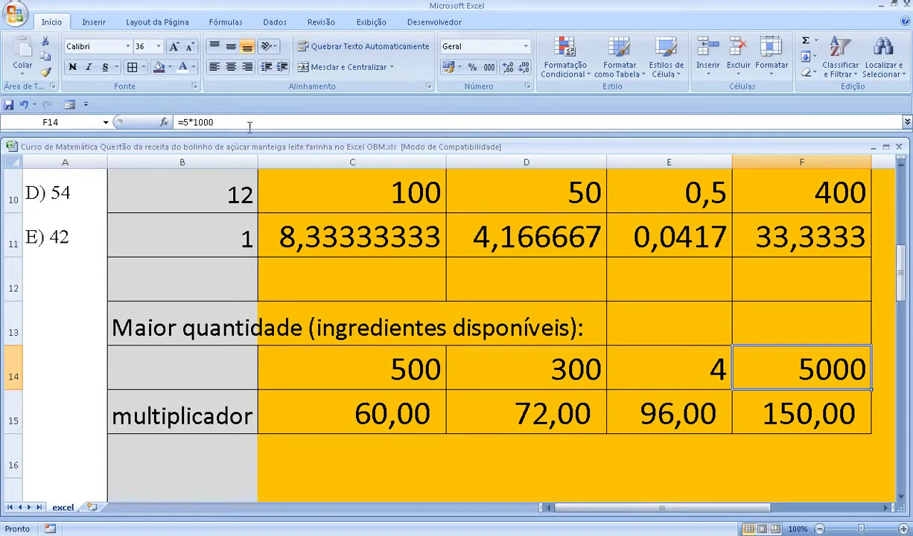
click(843, 207)
scroll(844, 211, up, 1)
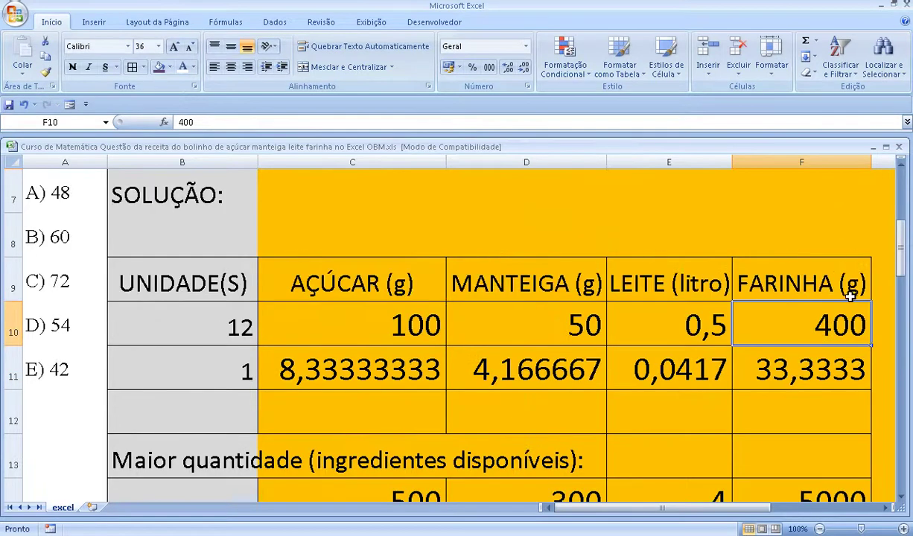
click(815, 285)
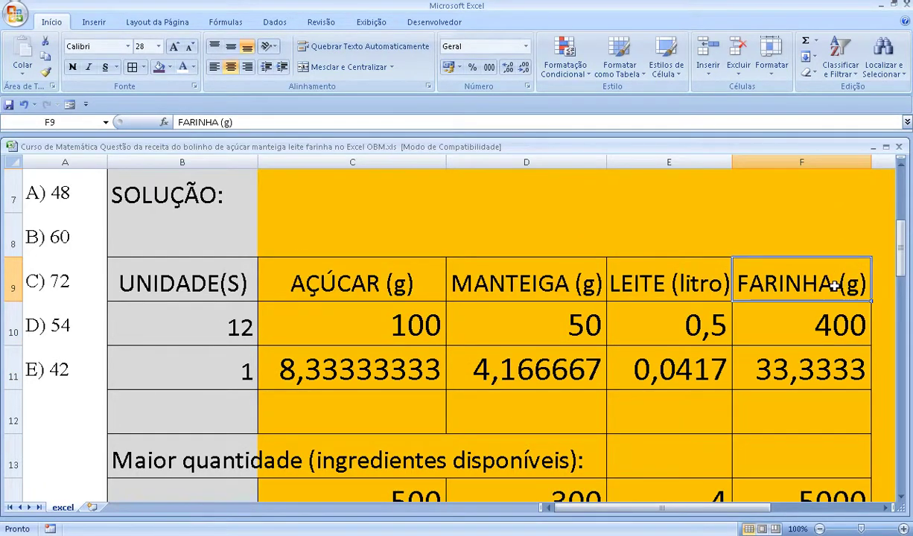
scroll(833, 285, down, 1)
click(816, 374)
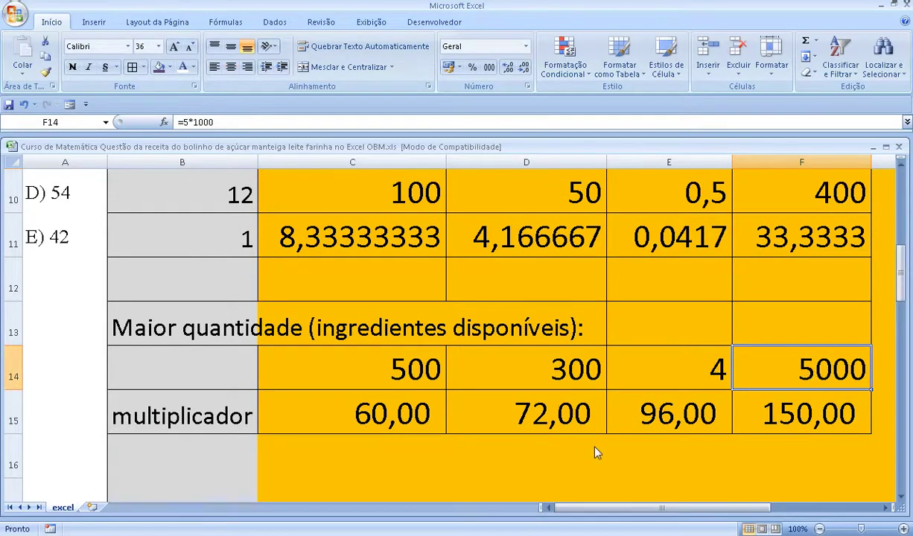
click(373, 417)
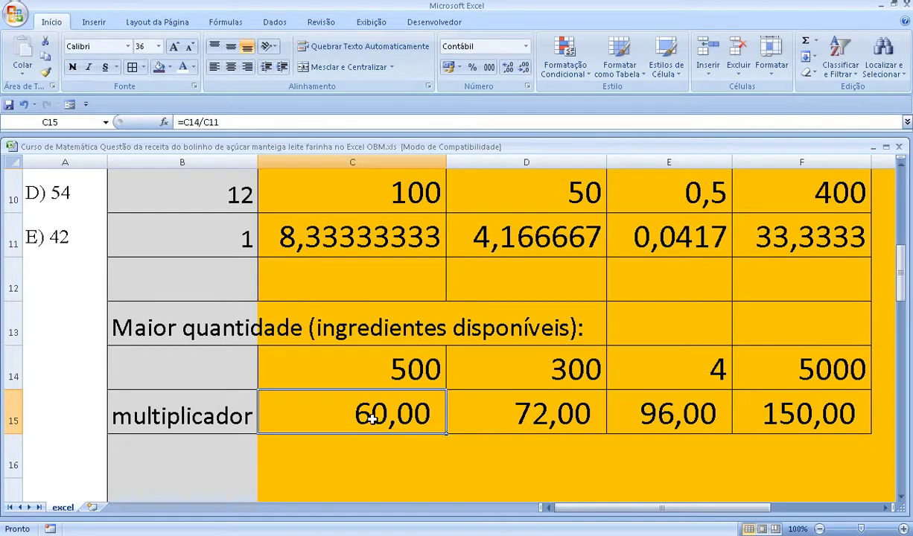
click(372, 366)
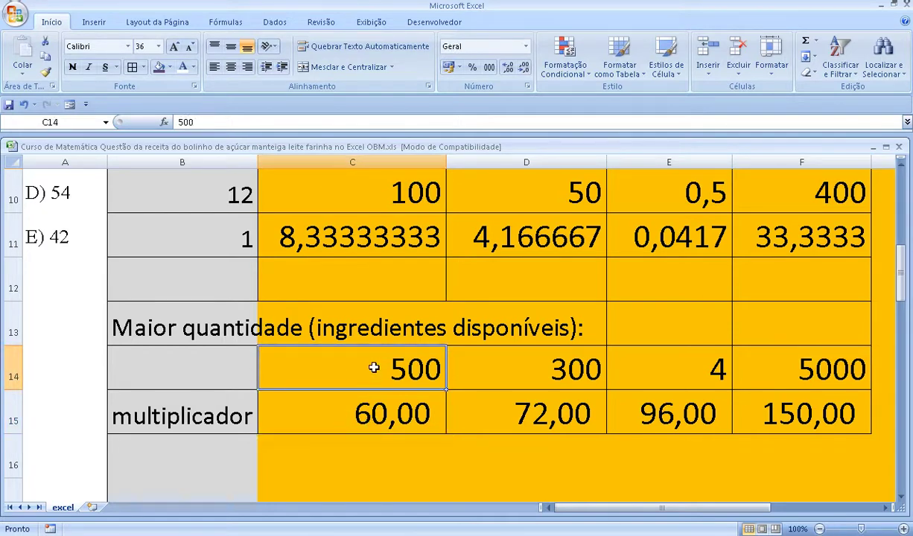
click(382, 405)
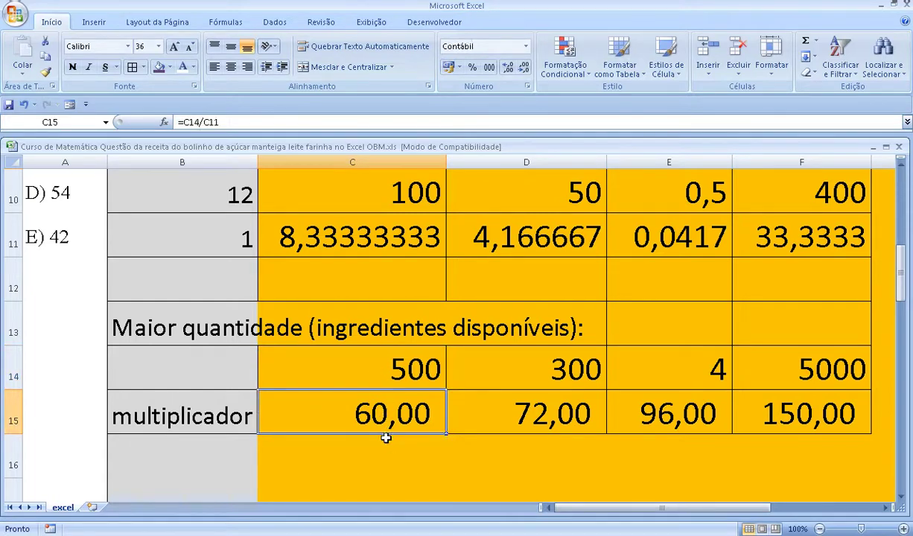
click(383, 356)
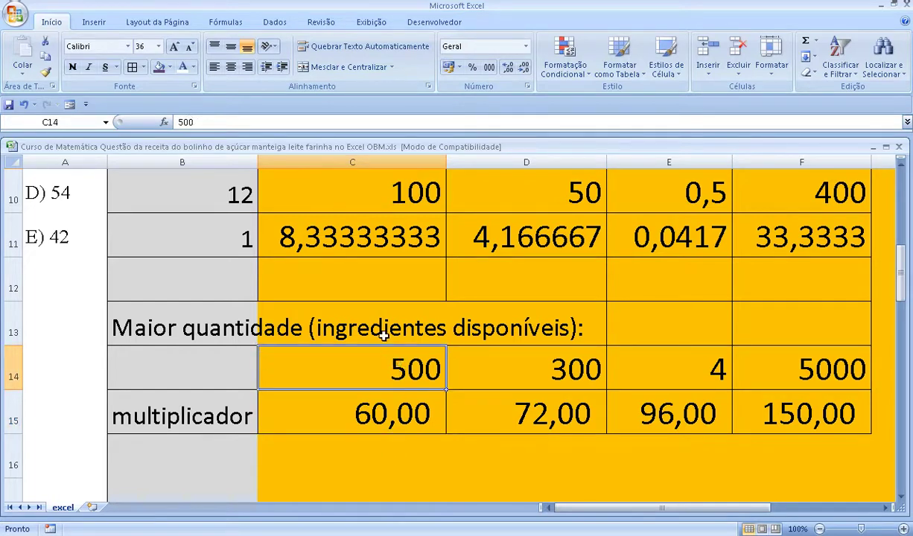
click(362, 234)
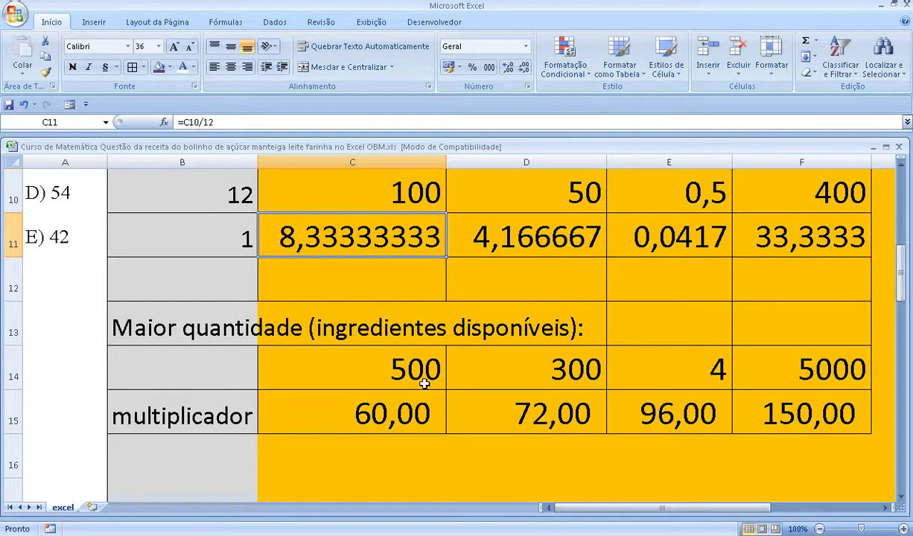
click(392, 361)
click(355, 232)
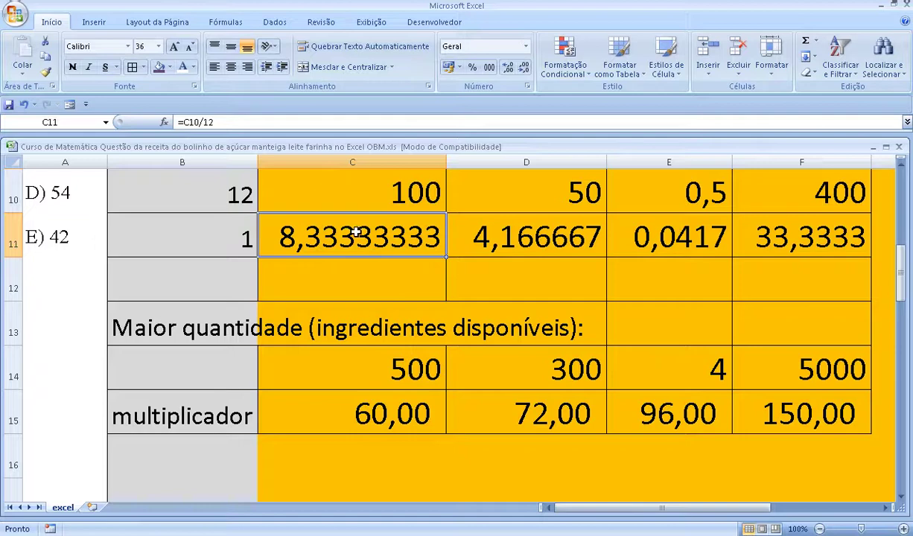
click(409, 419)
click(569, 410)
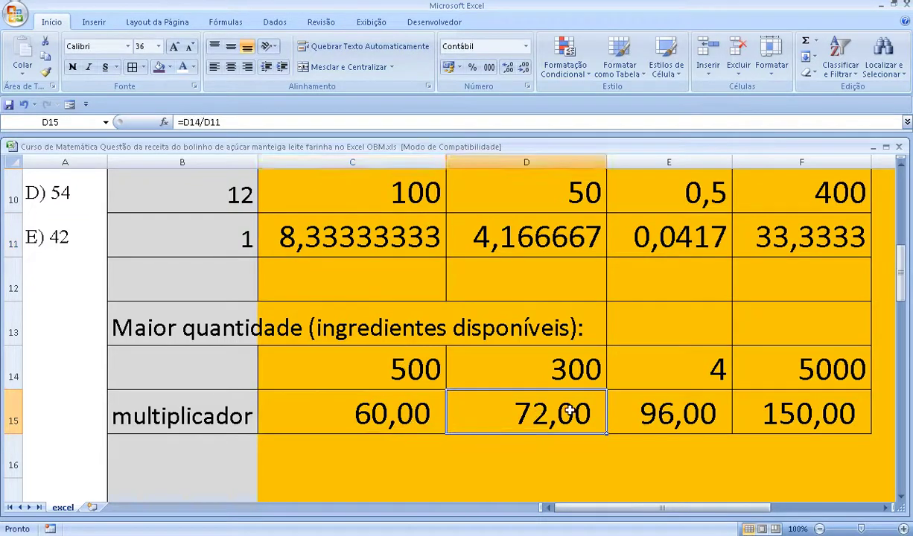
click(551, 362)
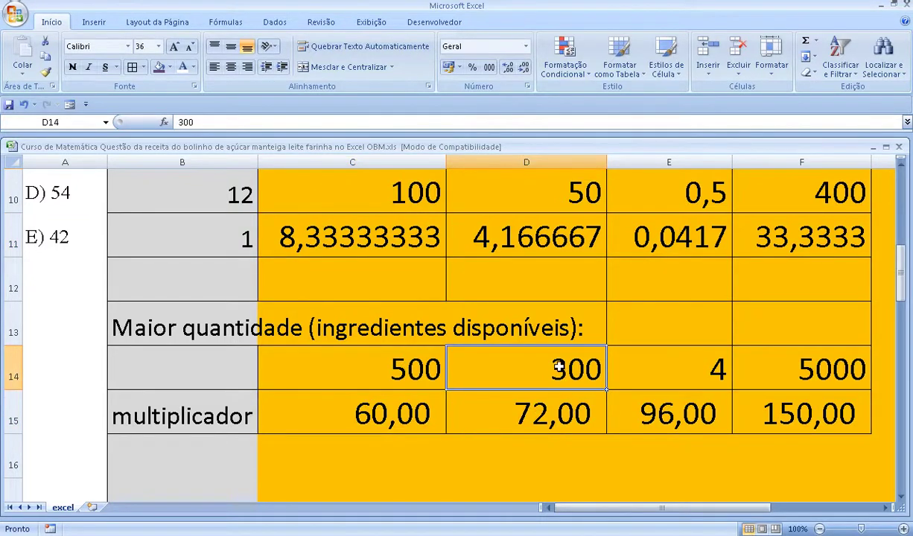
scroll(540, 349, up, 1)
scroll(590, 407, down, 1)
click(517, 244)
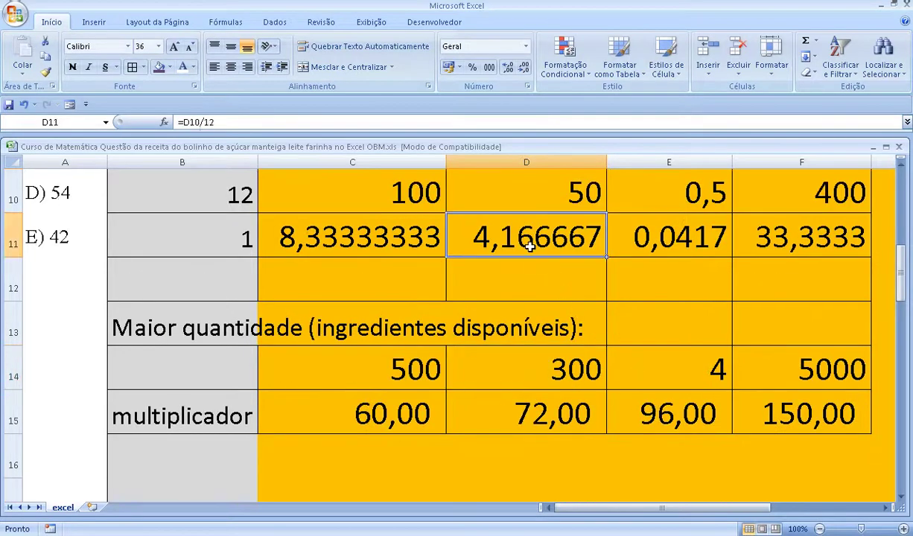
click(579, 412)
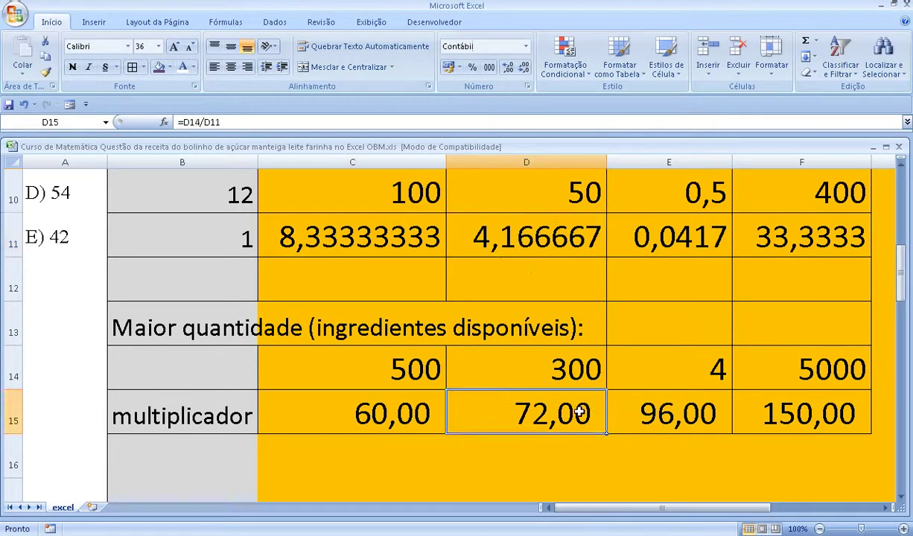
click(672, 426)
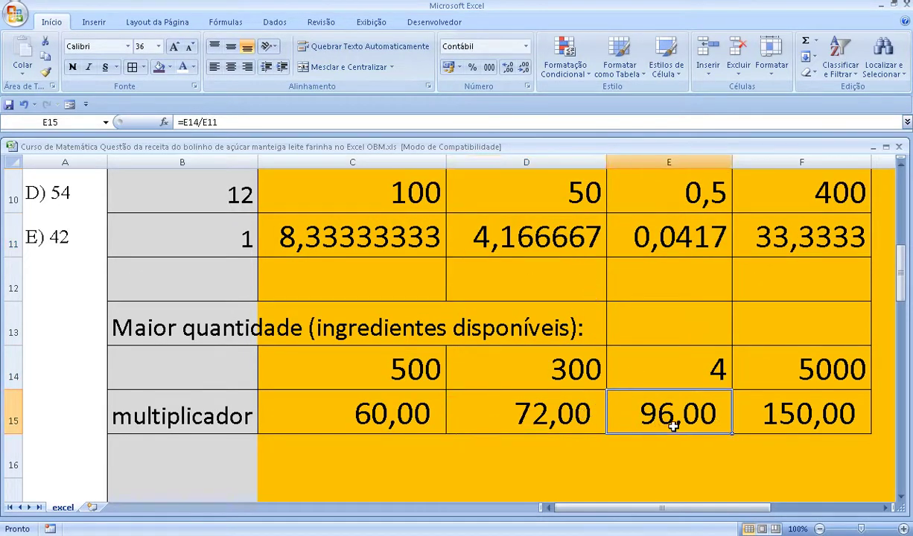
click(703, 373)
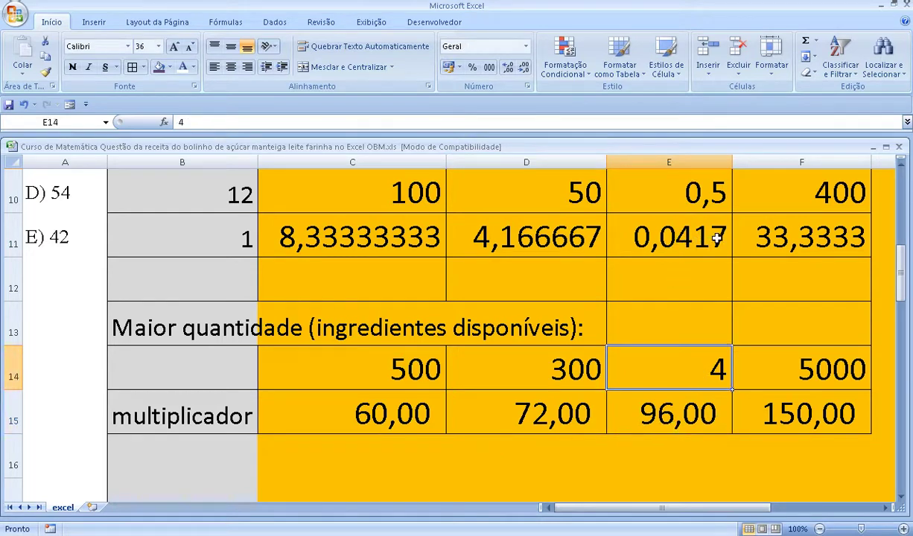
click(682, 414)
click(793, 398)
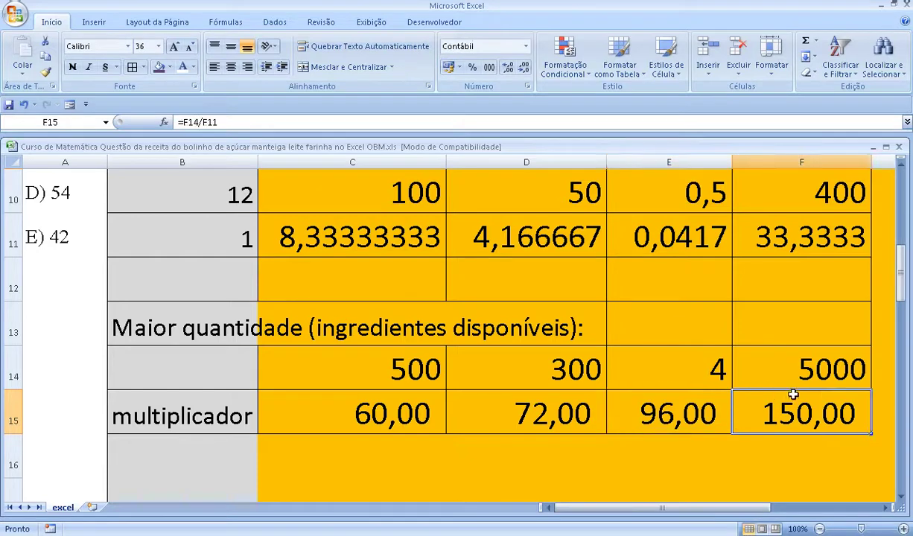
click(804, 363)
click(805, 413)
click(804, 364)
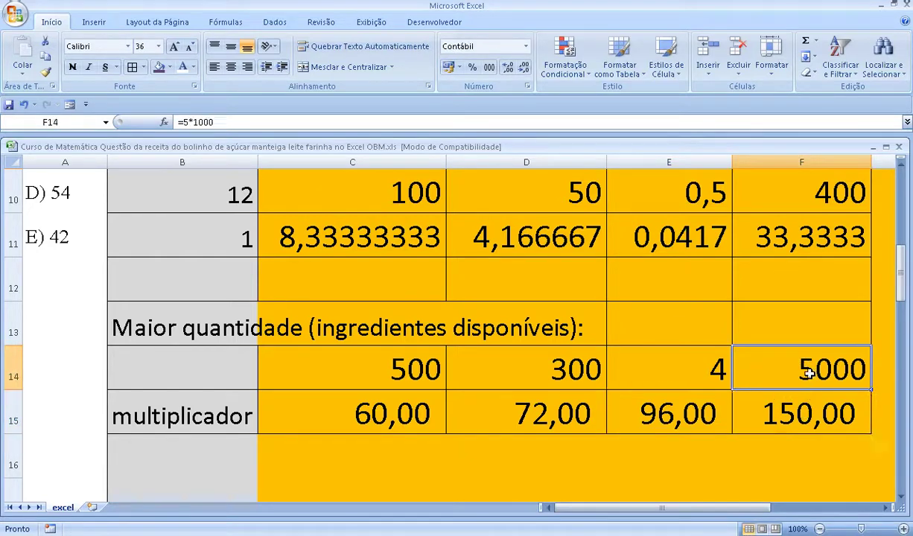
click(796, 406)
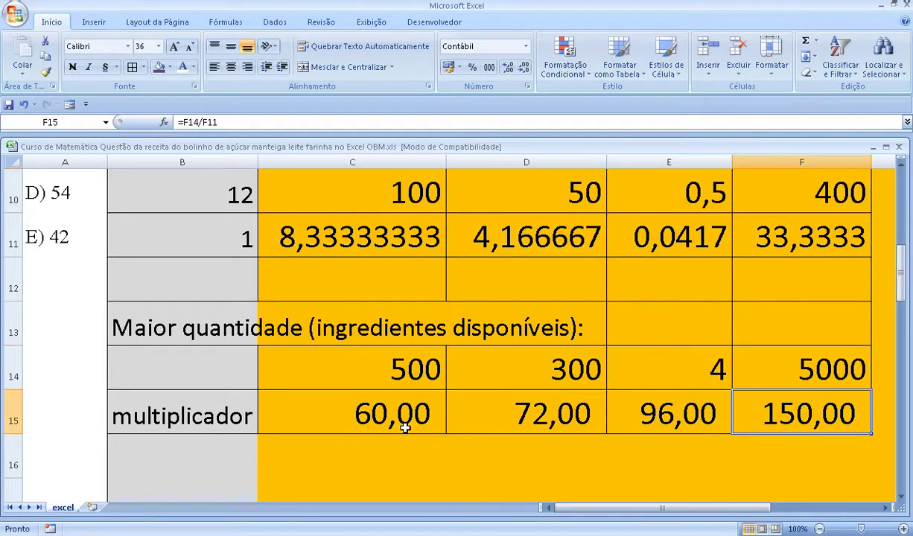
Compare answer options B) 60 and C) 72 against the multiplier row
scroll(388, 403, up, 1)
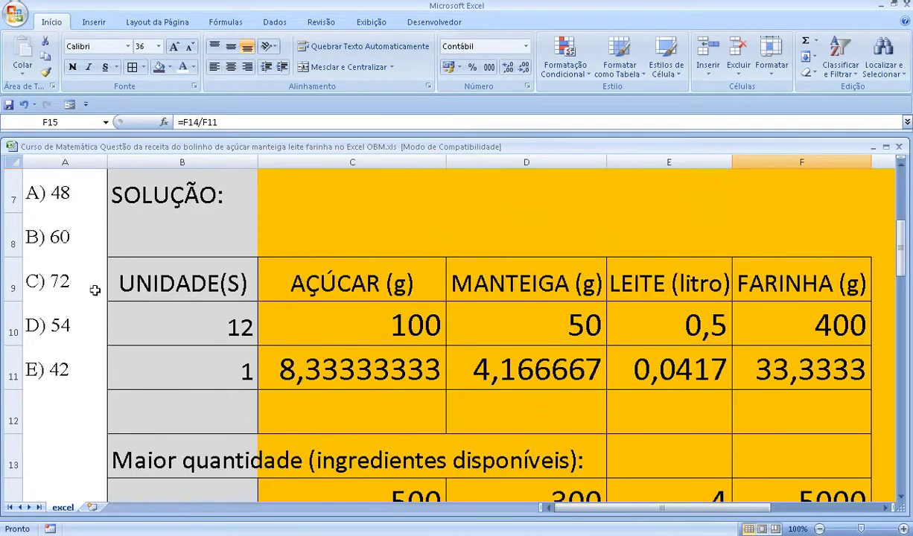
click(50, 246)
scroll(50, 245, down, 1)
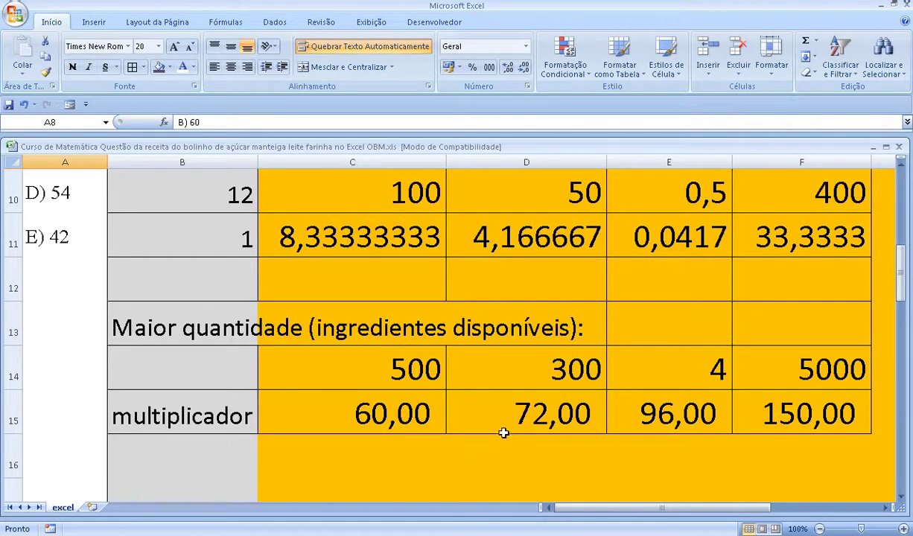
scroll(481, 414, up, 1)
click(45, 274)
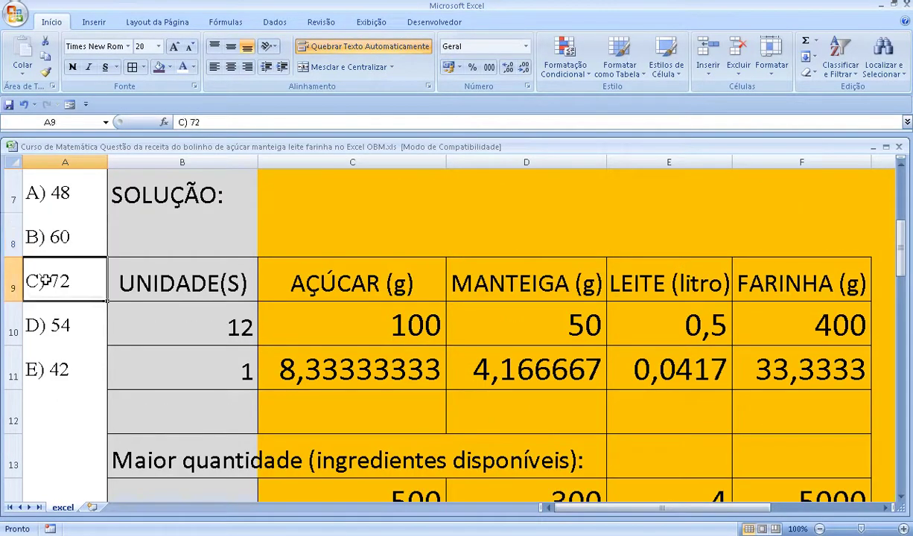
Go back to the smallest multiplier, 60,00 in C15
scroll(197, 300, down, 1)
scroll(576, 387, up, 1)
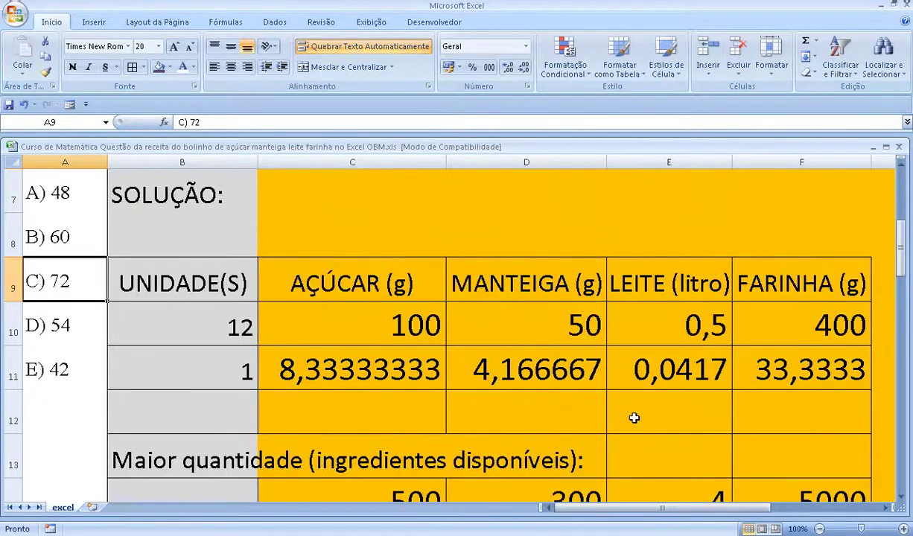
scroll(634, 418, up, 1)
scroll(638, 417, down, 1)
scroll(638, 418, down, 1)
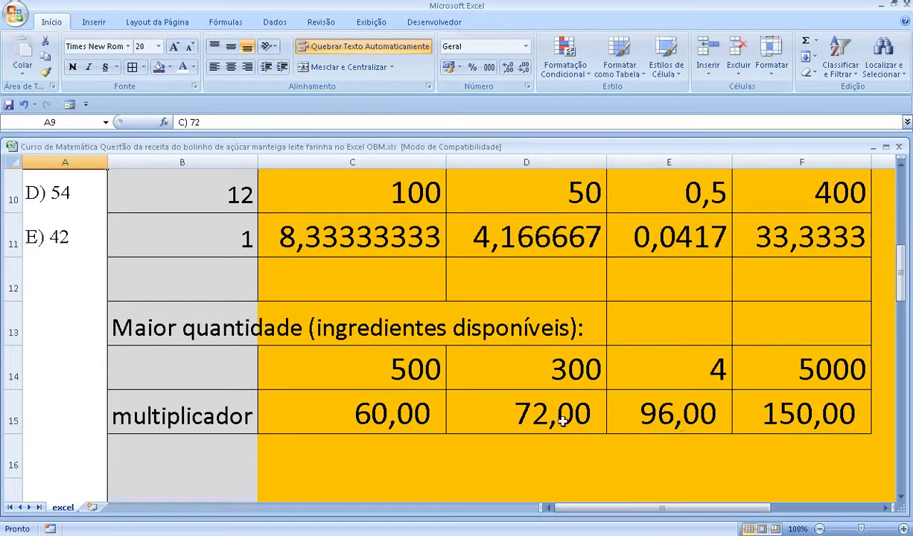
scroll(546, 417, up, 1)
scroll(543, 414, up, 1)
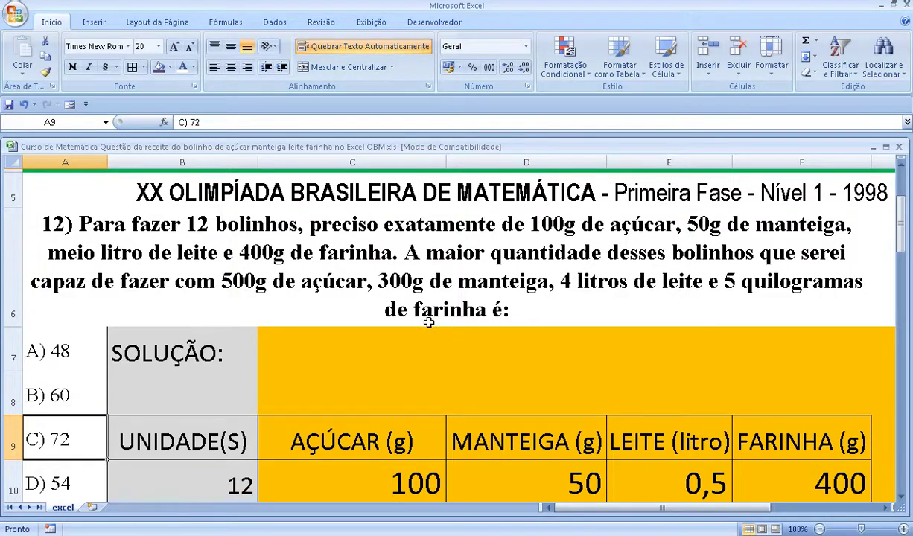
scroll(429, 322, down, 2)
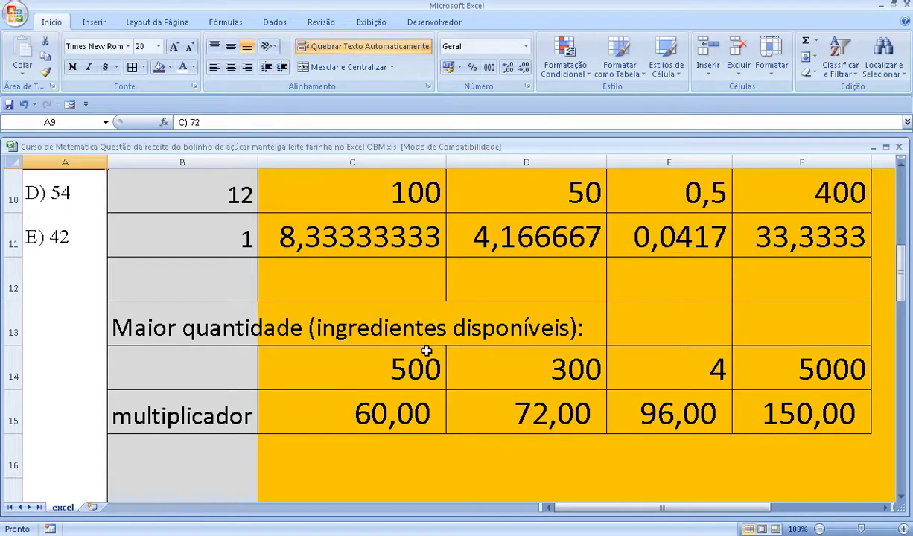
click(412, 417)
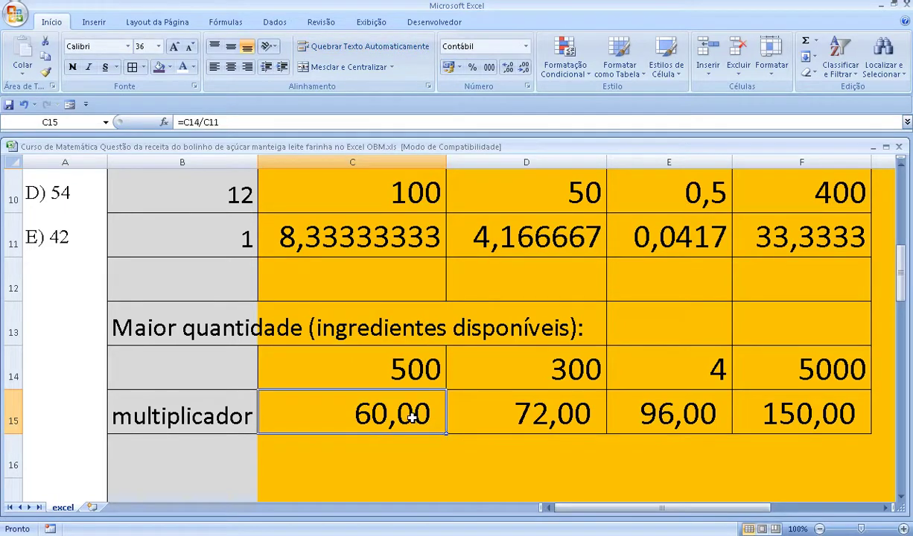
scroll(389, 302, up, 1)
click(364, 277)
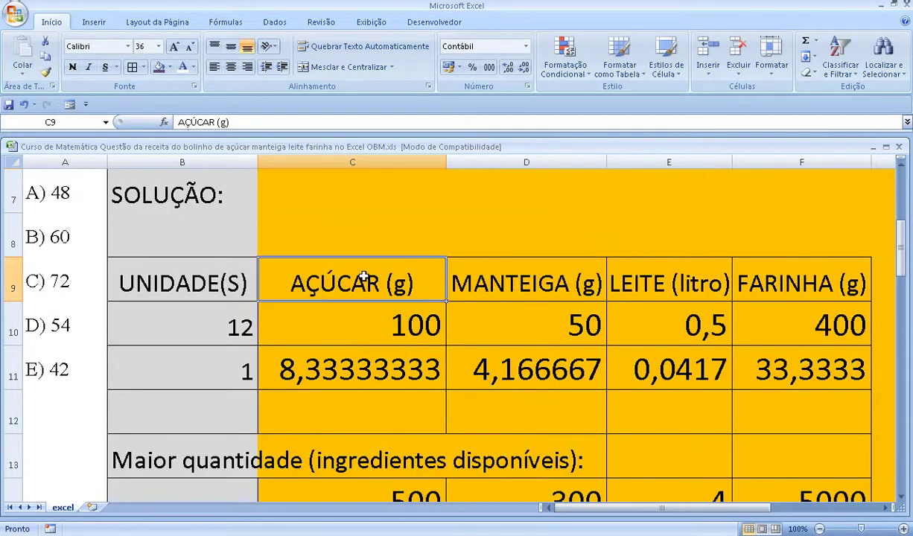
scroll(364, 277, down, 1)
click(399, 419)
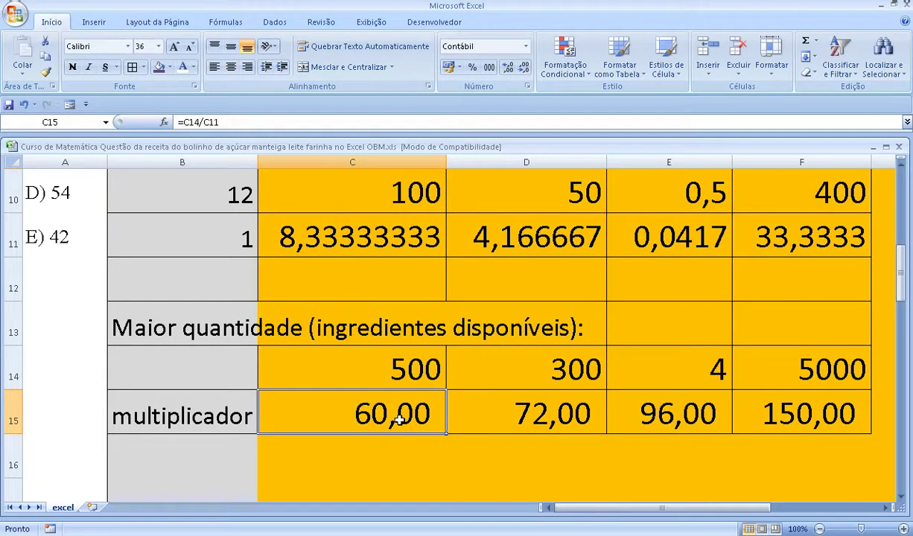
click(542, 398)
scroll(542, 398, up, 1)
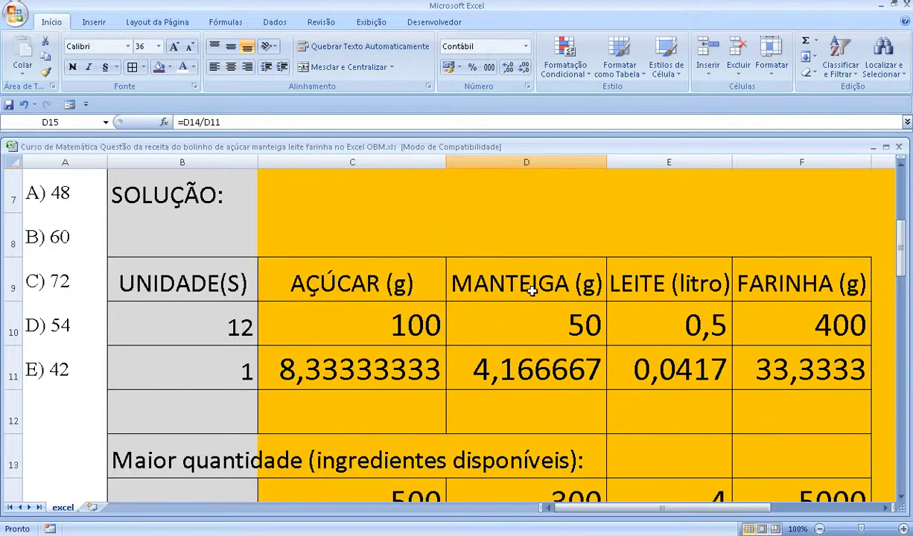
scroll(510, 279, down, 1)
scroll(547, 328, down, 1)
scroll(534, 282, up, 2)
click(619, 269)
scroll(685, 329, down, 2)
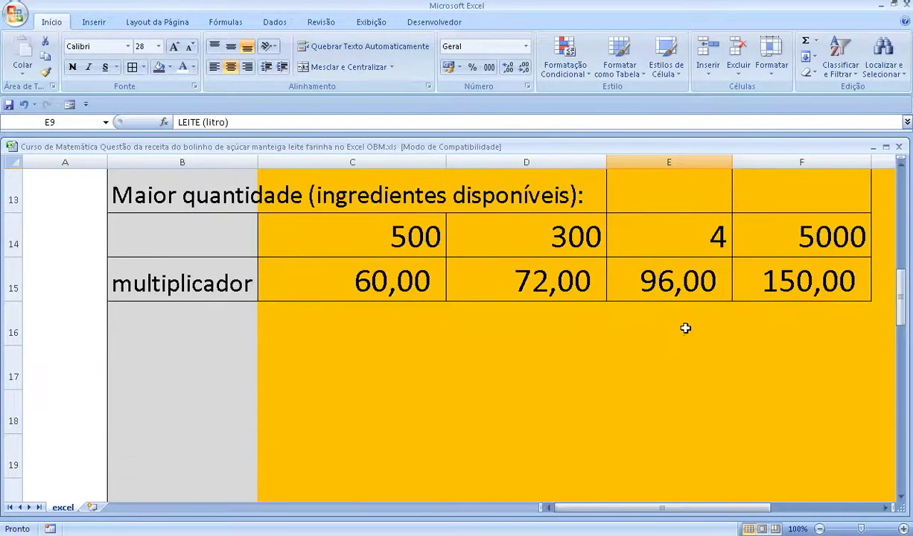
click(673, 283)
scroll(672, 287, up, 1)
scroll(652, 283, up, 1)
click(807, 288)
scroll(807, 289, down, 2)
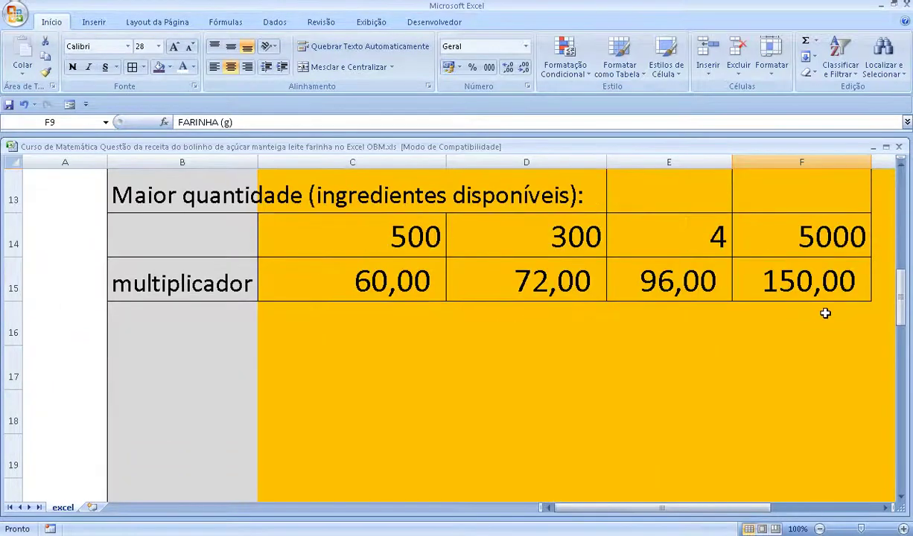
click(819, 301)
scroll(618, 324, up, 1)
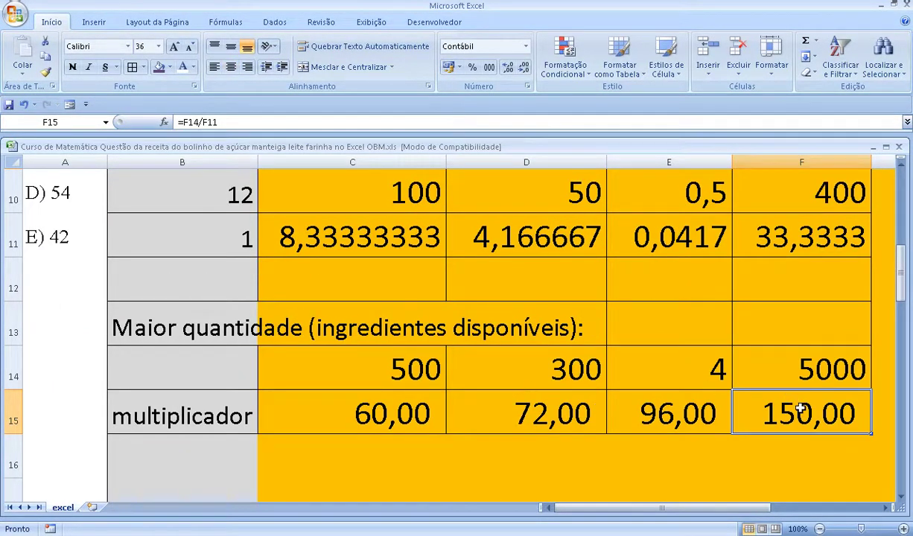
click(382, 409)
scroll(401, 421, up, 1)
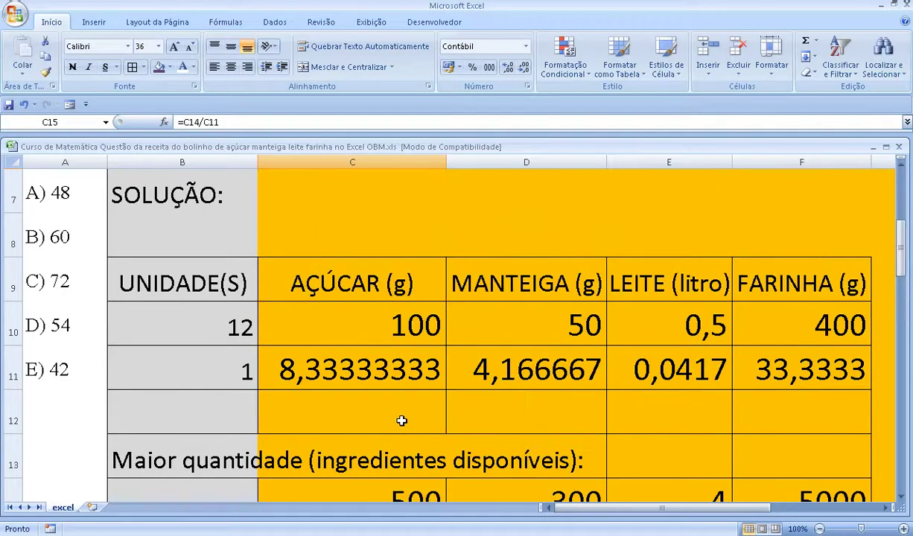
scroll(401, 420, down, 2)
click(515, 281)
scroll(551, 298, up, 1)
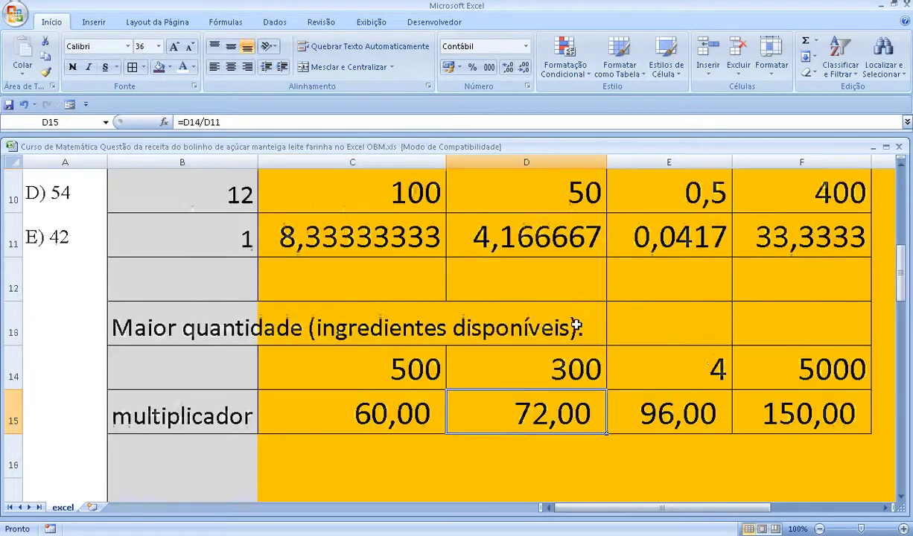
scroll(576, 325, up, 1)
scroll(577, 327, down, 2)
click(646, 282)
scroll(692, 287, up, 1)
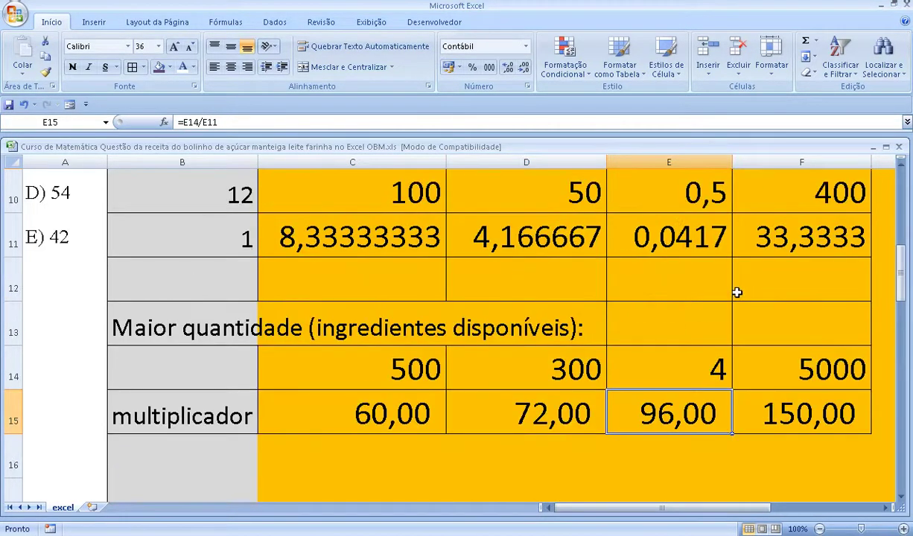
scroll(736, 293, up, 1)
click(679, 487)
scroll(684, 485, down, 1)
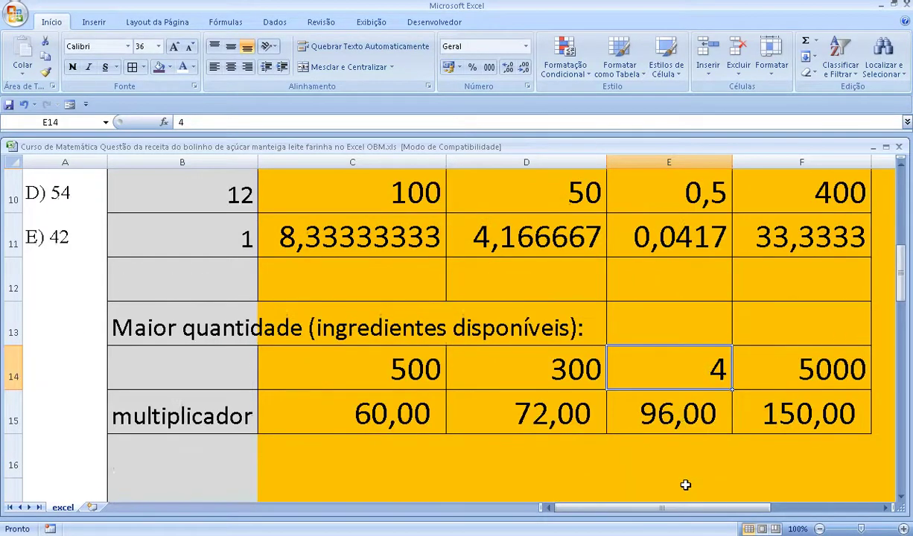
click(672, 414)
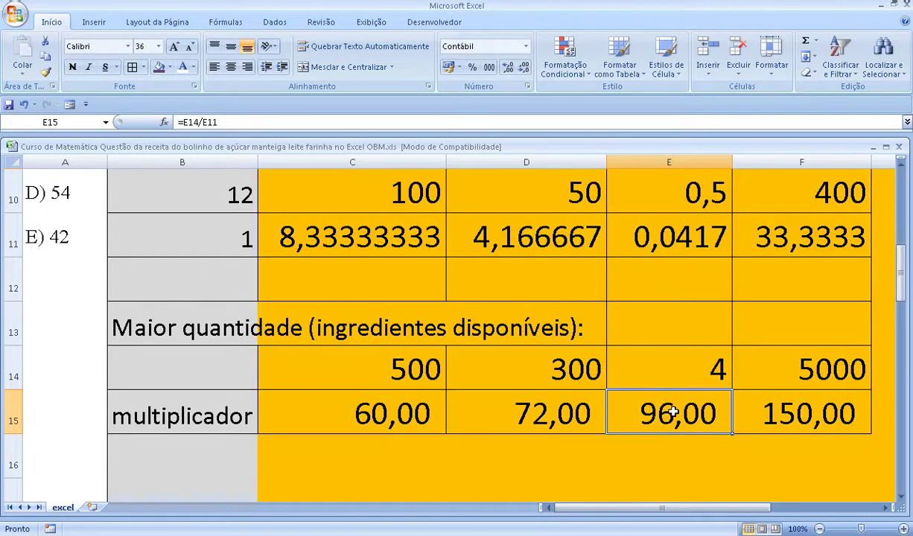
click(746, 396)
scroll(746, 397, up, 1)
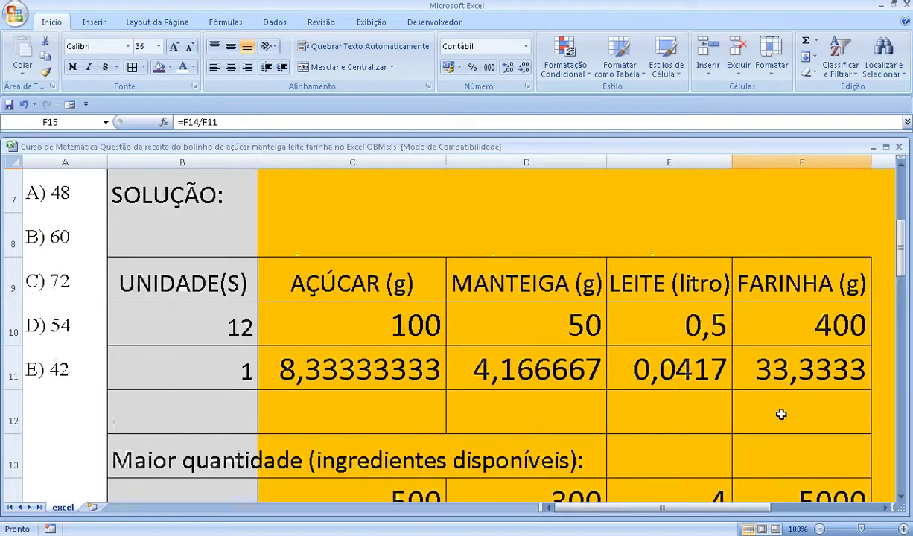
scroll(760, 268, down, 1)
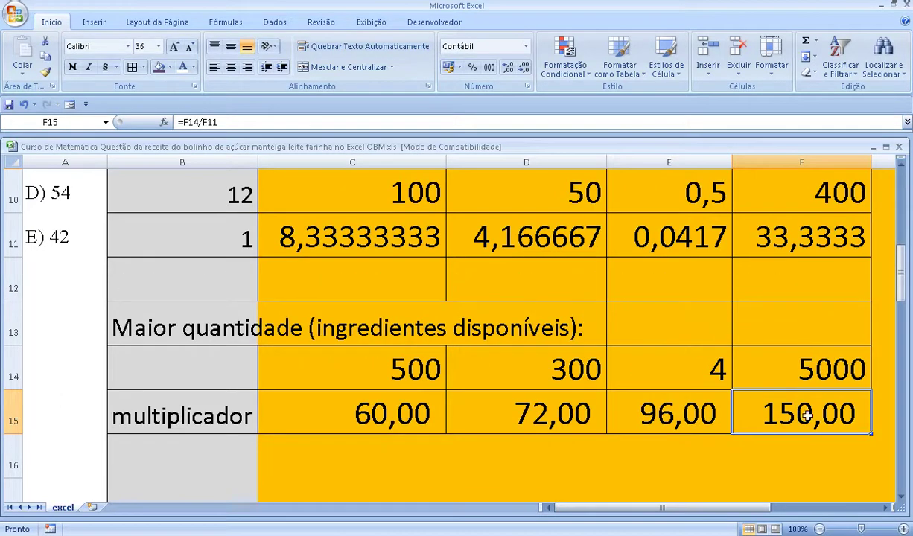
click(550, 415)
scroll(551, 418, up, 1)
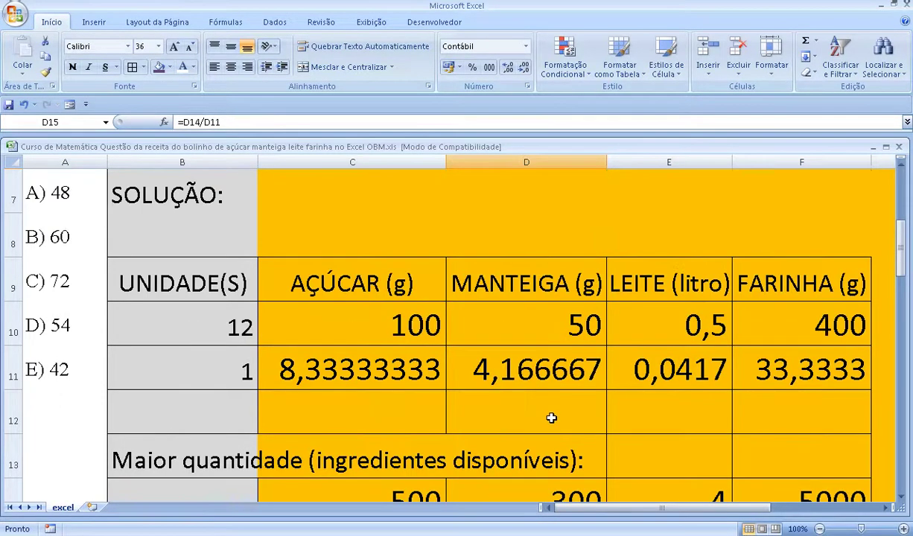
scroll(551, 417, down, 1)
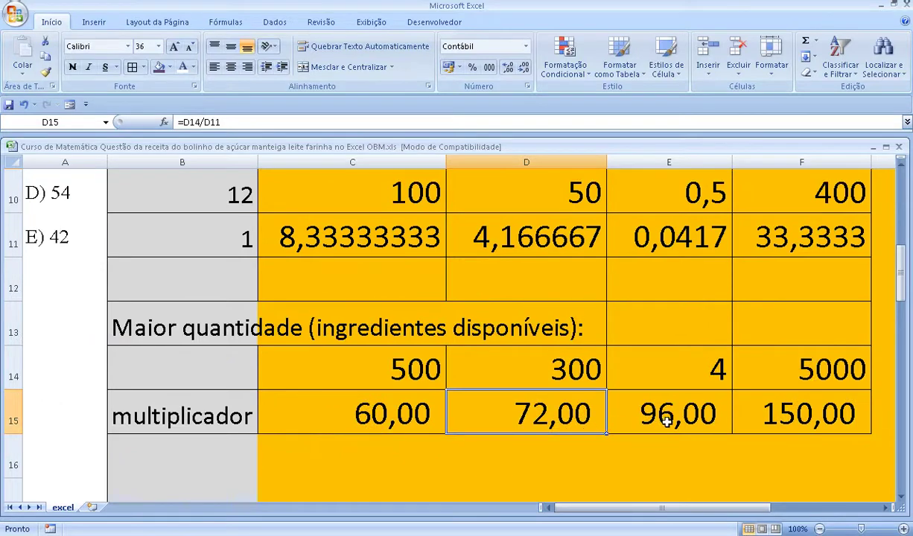
click(372, 406)
click(633, 406)
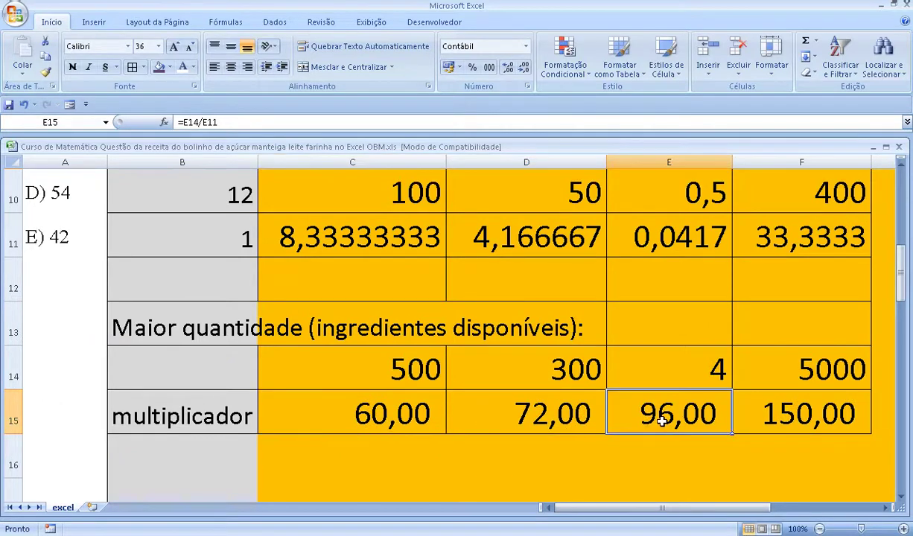
click(396, 418)
scroll(395, 418, up, 1)
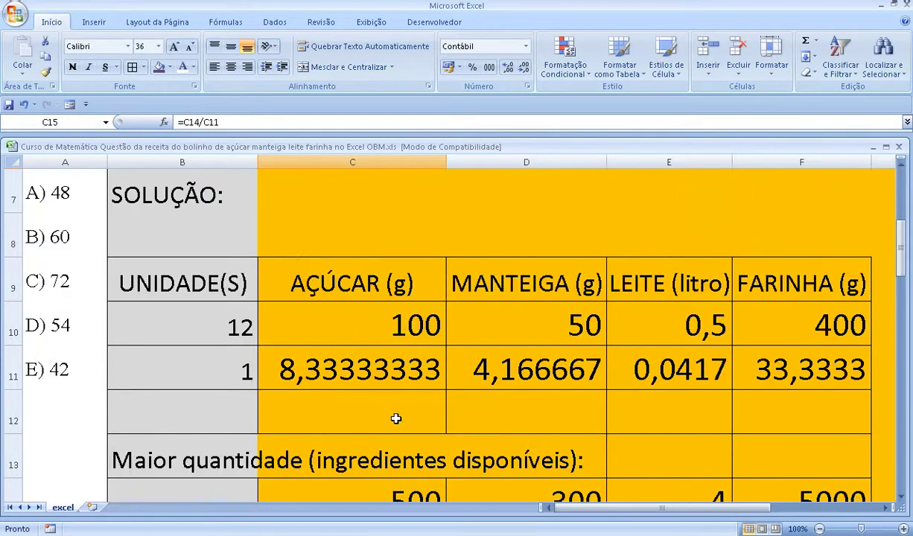
scroll(395, 419, up, 1)
scroll(396, 418, down, 2)
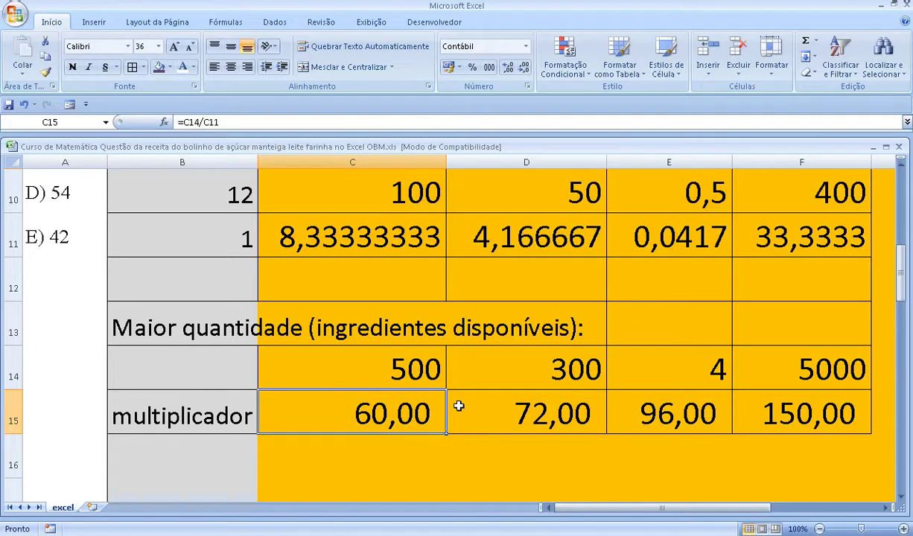
Set the smallest multiplier 60,00 in C15 to yellow font
drag(478, 368, 796, 414)
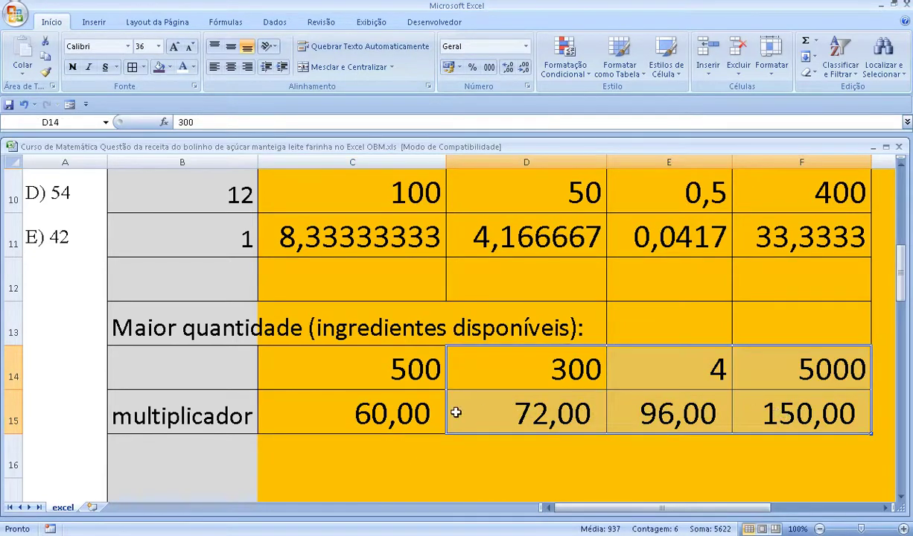
click(417, 412)
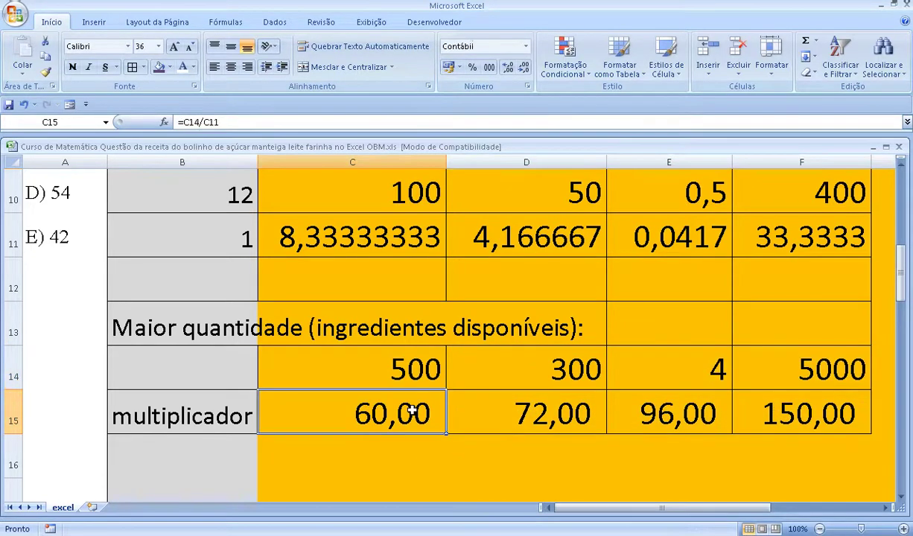
click(193, 67)
click(217, 190)
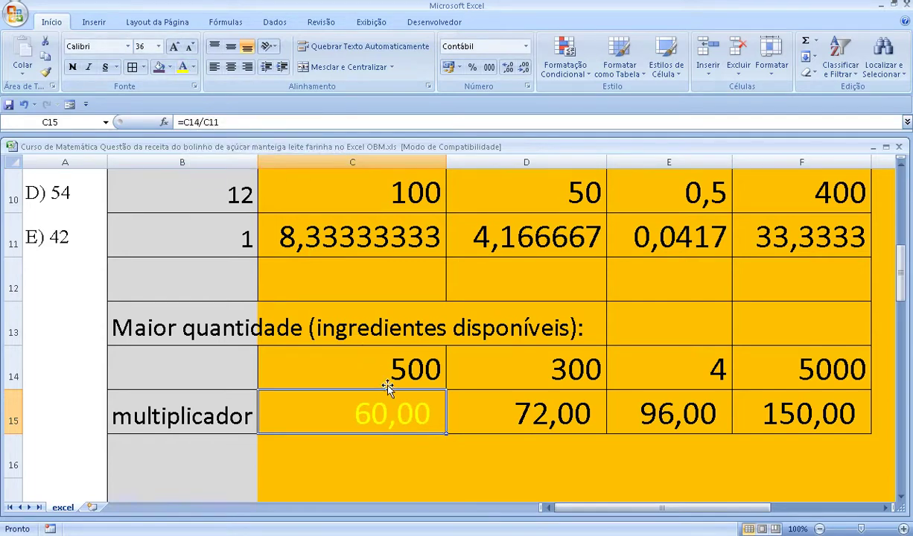
Apply the same yellow font to answer option B) 60 in A8
scroll(387, 386, up, 1)
click(37, 233)
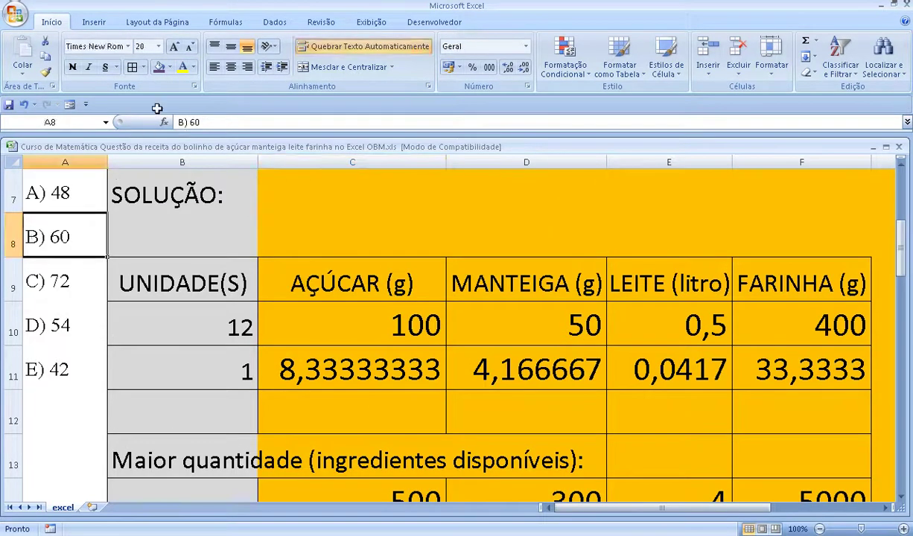
click(182, 69)
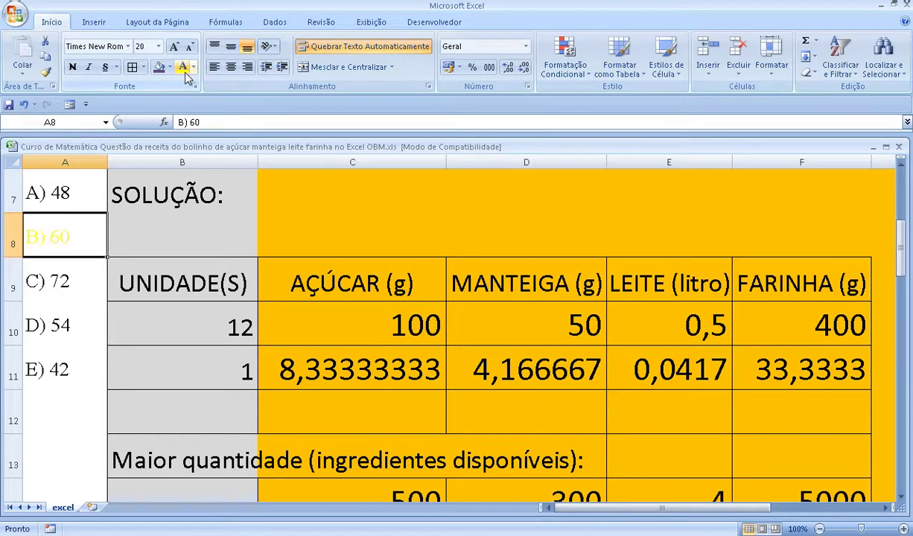